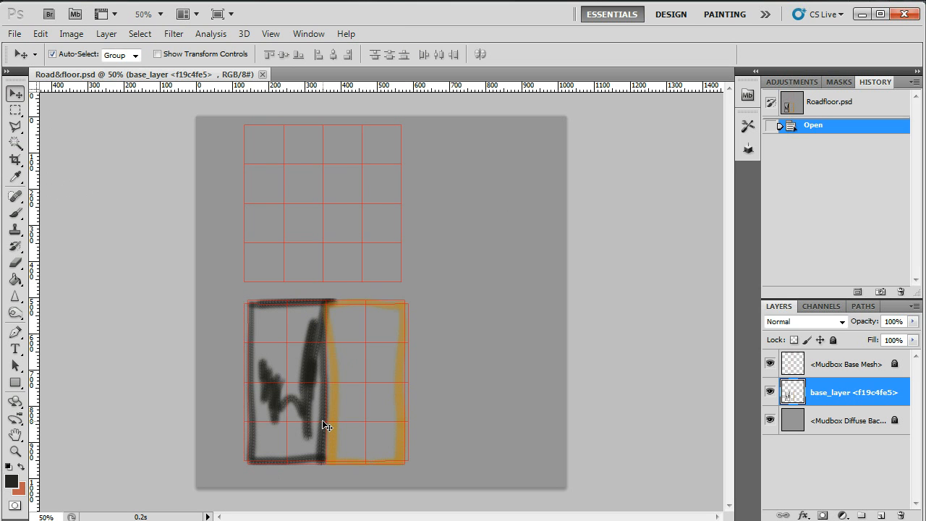
pyautogui.click(14, 34)
pyautogui.click(28, 63)
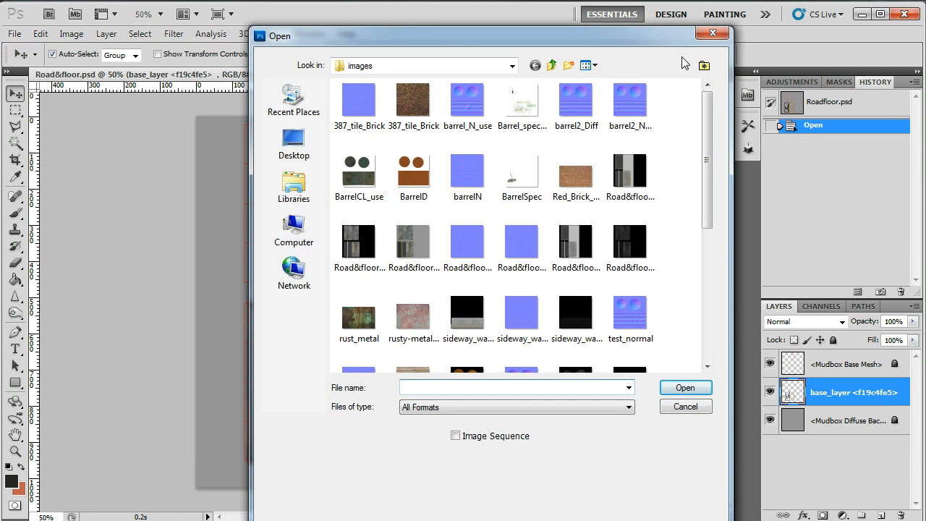
pyautogui.click(713, 33)
# Create a new 1024 × 1024 pixel RGB document at 72 pixels/inch with a white background.
pyautogui.click(14, 33)
pyautogui.click(29, 48)
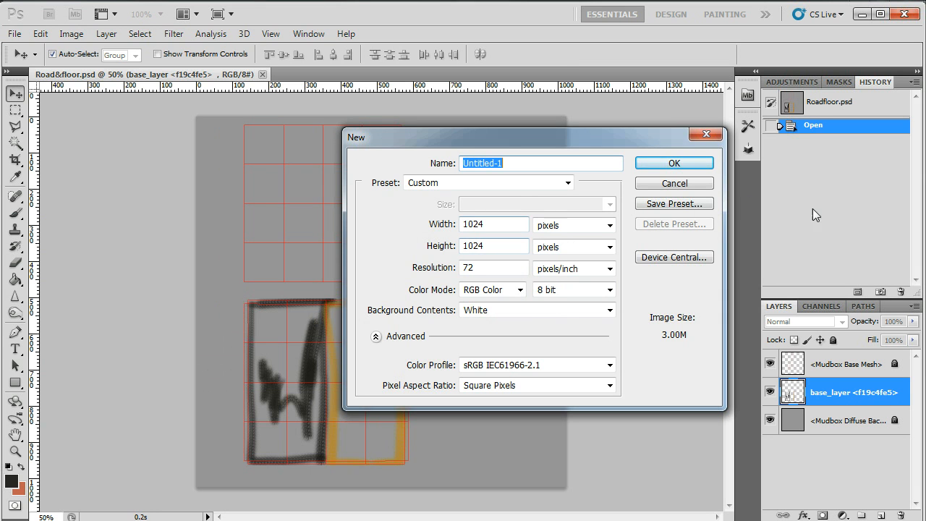
pyautogui.click(680, 164)
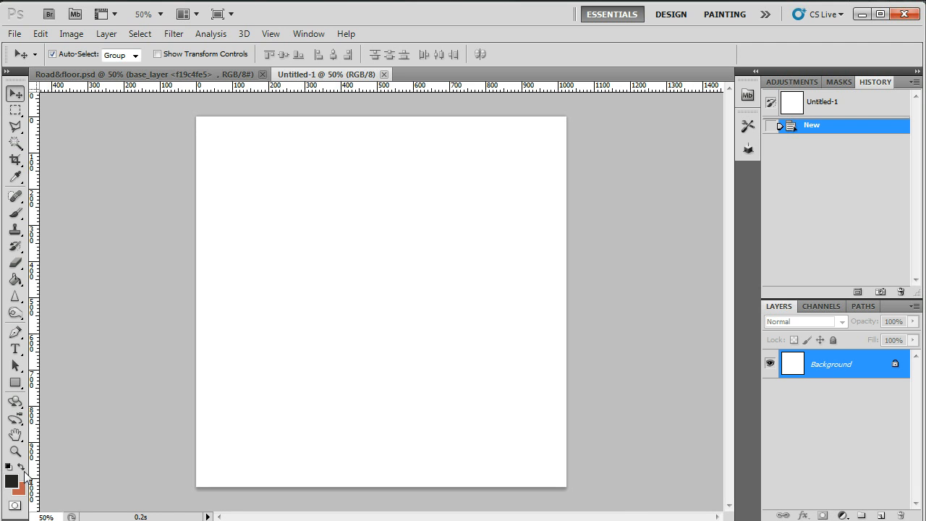
# Convert the locked Background into a regular layer named "road".
pyautogui.doubleClick(830, 366)
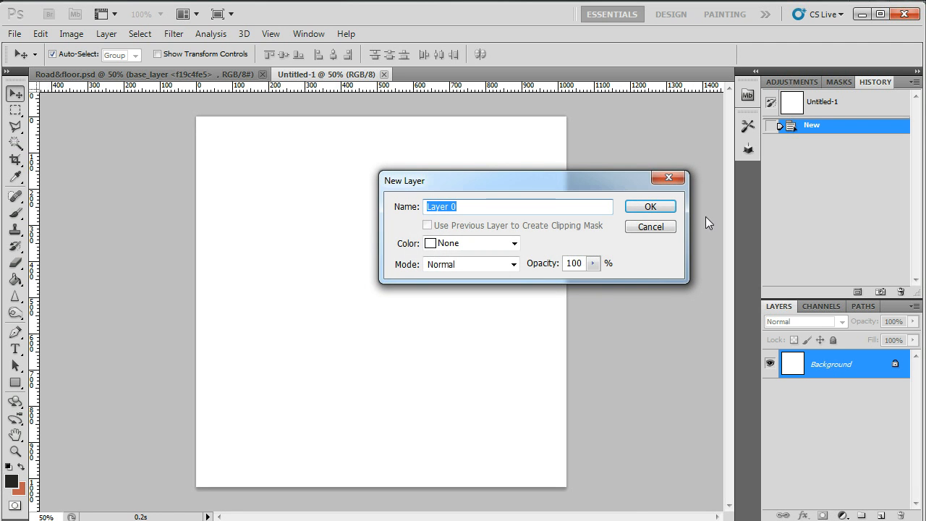
pyautogui.click(659, 180)
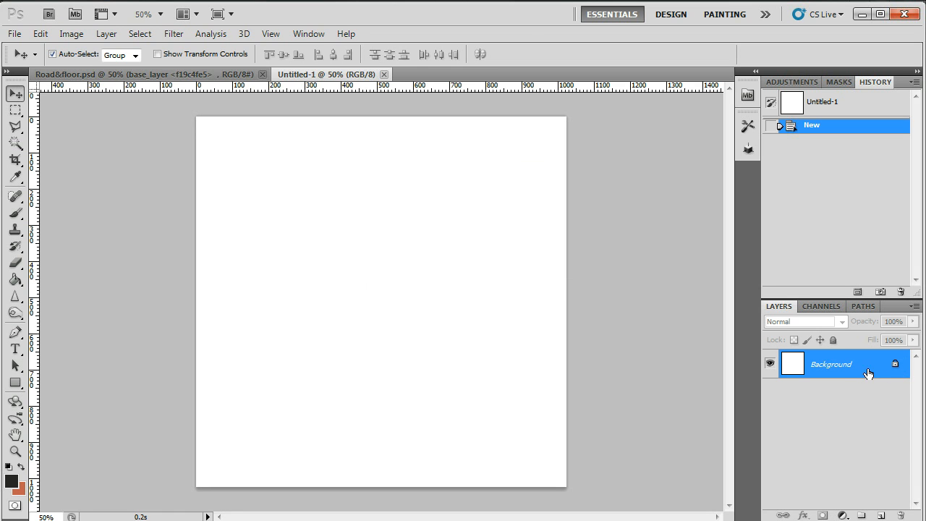
pyautogui.doubleClick(844, 363)
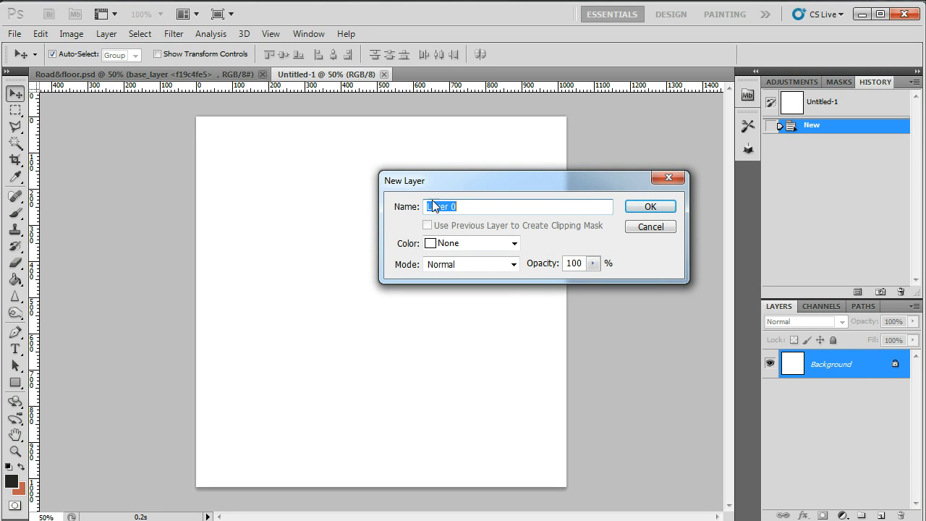
pyautogui.write('road')
pyautogui.click(627, 211)
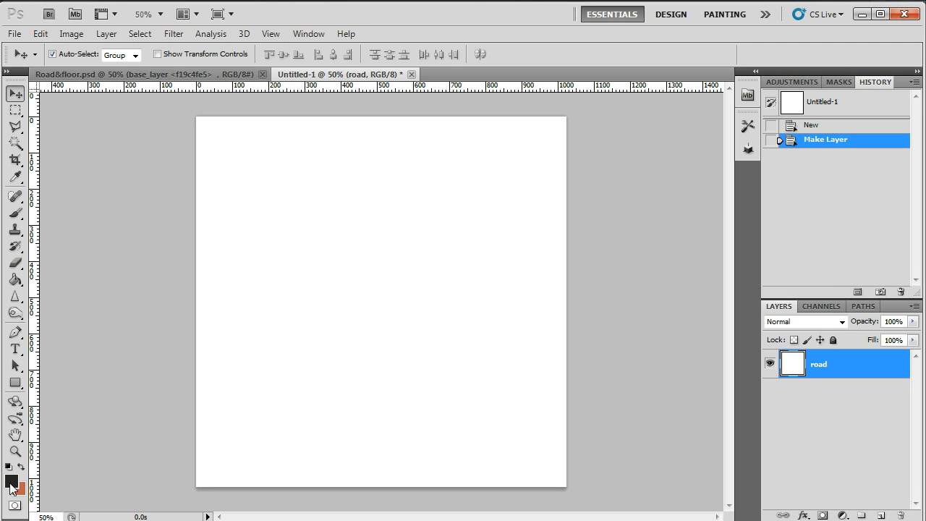
# Choose a neutral dark grey foreground colour and fill the entire road layer with the Paint Bucket.
pyautogui.click(11, 481)
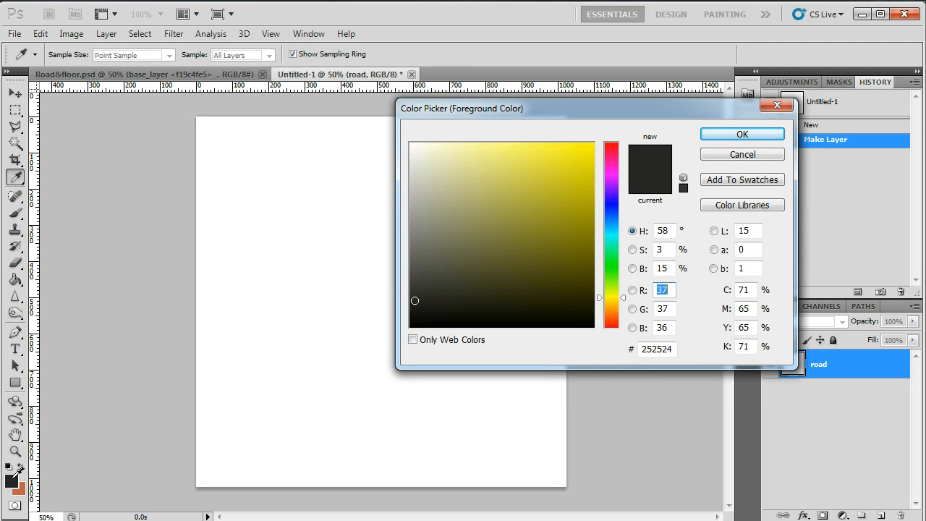
pyautogui.moveTo(421, 290)
pyautogui.mouseDown()
pyautogui.moveTo(409, 272)
pyautogui.moveTo(411, 292)
pyautogui.mouseUp()
pyautogui.click(723, 136)
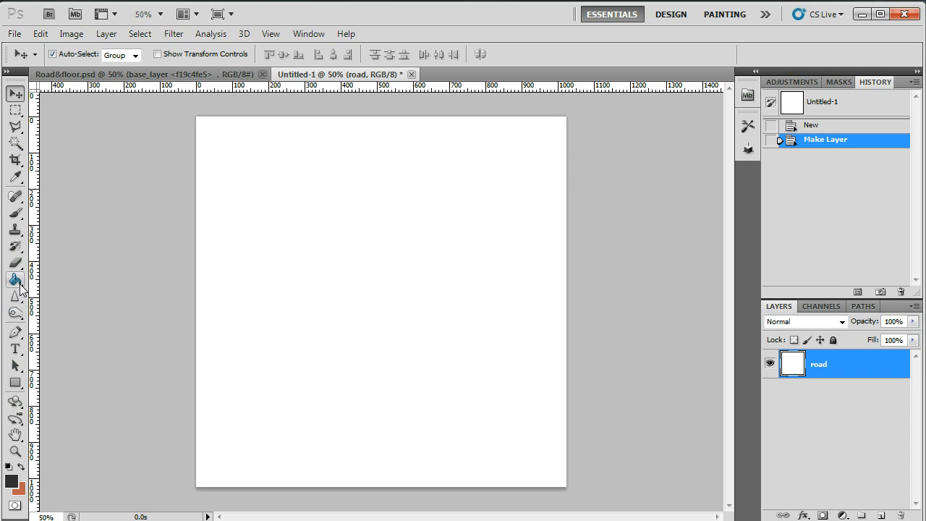
pyautogui.moveTo(22, 281)
pyautogui.mouseDown()
pyautogui.moveTo(65, 299)
pyautogui.moveTo(72, 282)
pyautogui.mouseUp()
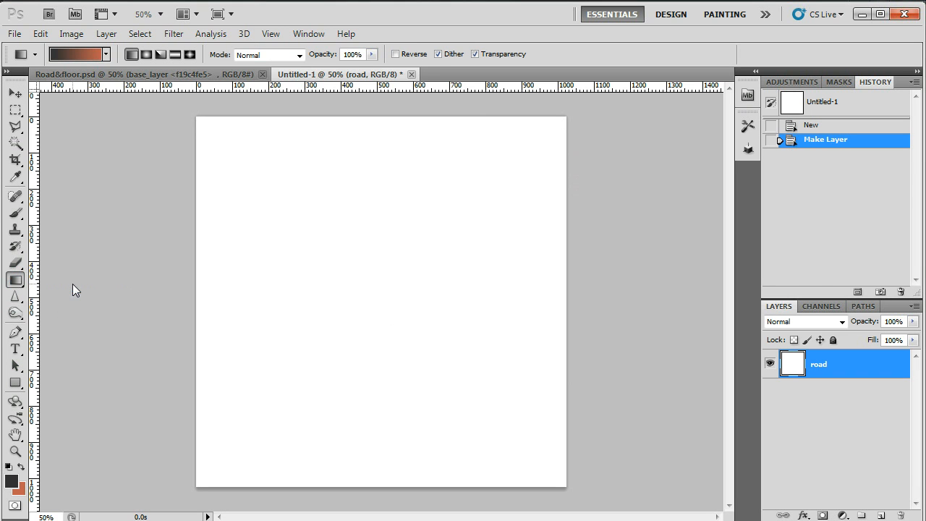
pyautogui.click(18, 282)
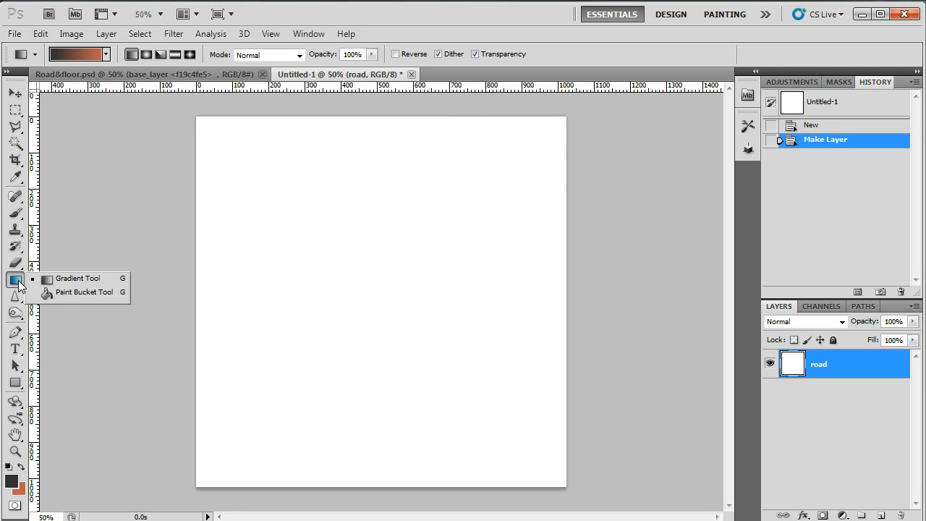
pyautogui.click(80, 295)
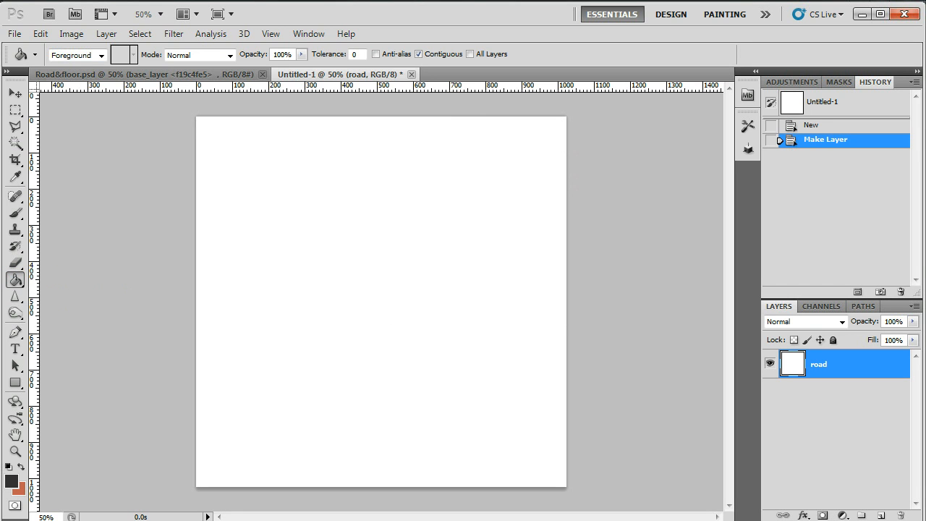
pyautogui.click(366, 261)
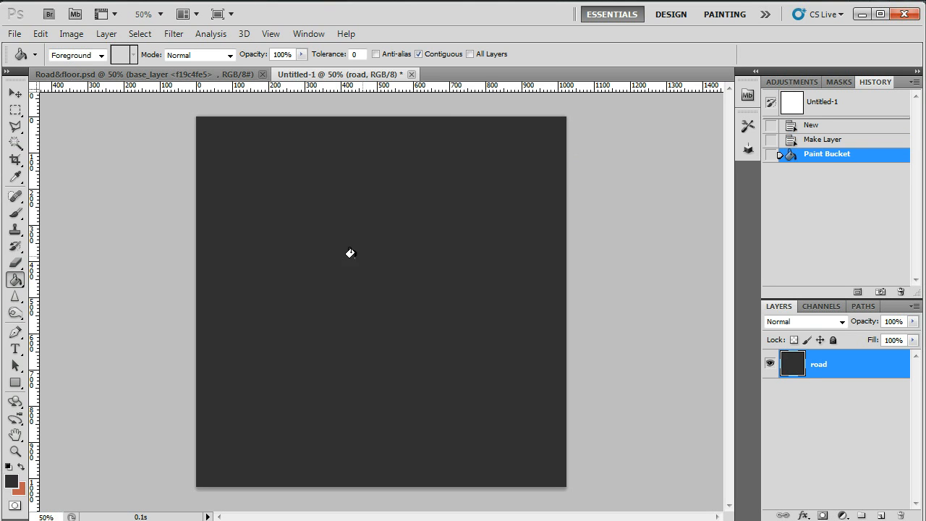
# Swap the foreground and background colours, and set the new foreground colour to medium grey #635f5f.
pyautogui.click(21, 467)
pyautogui.click(21, 467)
pyautogui.click(20, 467)
pyautogui.click(12, 480)
pyautogui.moveTo(418, 252); pyautogui.dragTo(417, 256)
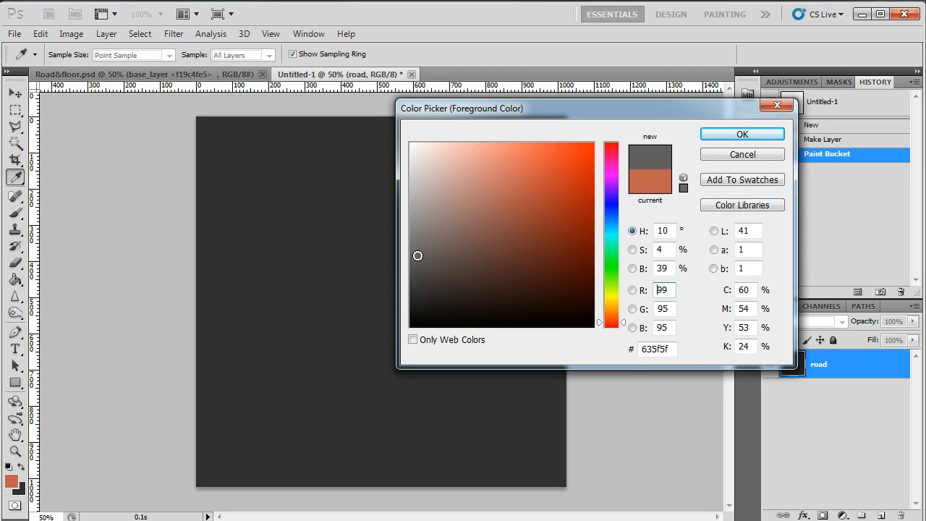
pyautogui.click(777, 139)
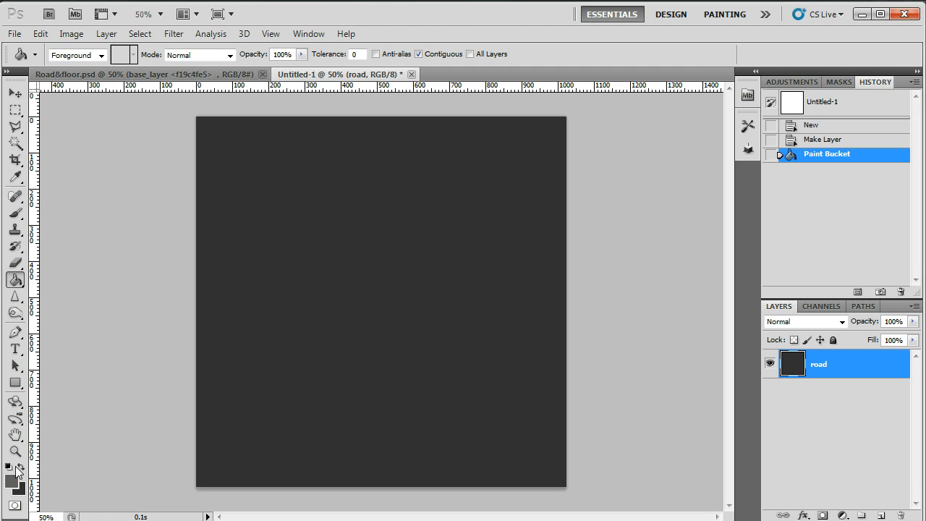
# Add monochromatic Gaussian noise to the road layer with an amount of 11.86%.
pyautogui.click(175, 34)
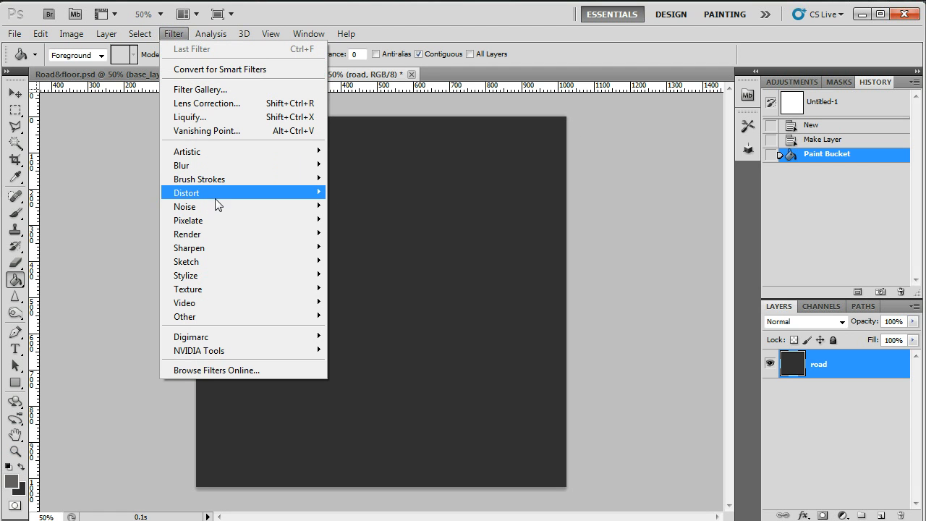
pyautogui.moveTo(217, 207)
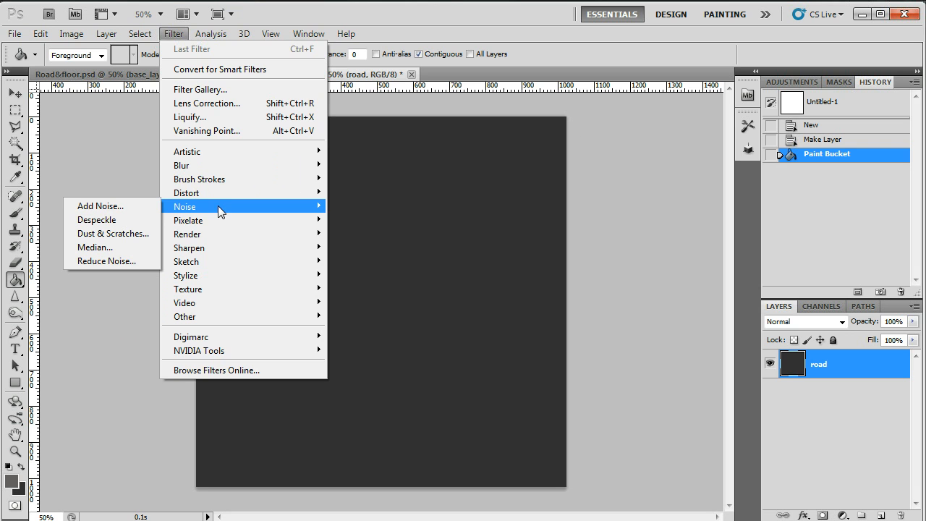
pyautogui.click(98, 206)
pyautogui.moveTo(285, 72); pyautogui.dragTo(476, 94)
pyautogui.click(366, 362)
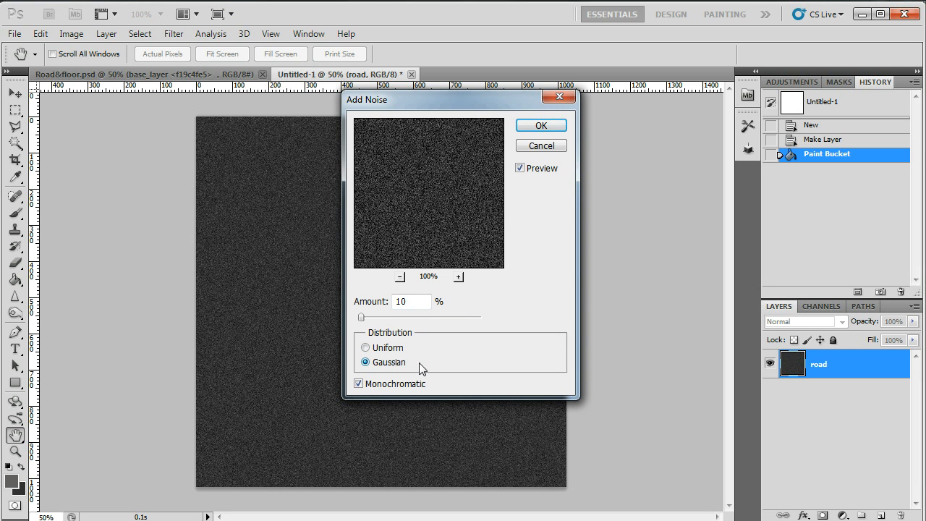
pyautogui.click(359, 385)
pyautogui.click(359, 385)
pyautogui.moveTo(361, 318)
pyautogui.mouseDown()
pyautogui.moveTo(368, 328)
pyautogui.moveTo(362, 320)
pyautogui.mouseUp()
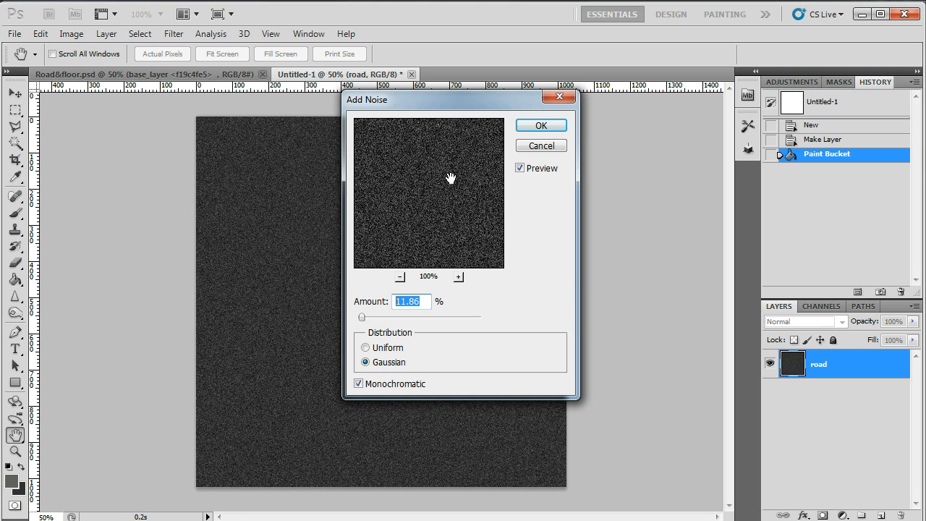
pyautogui.click(544, 126)
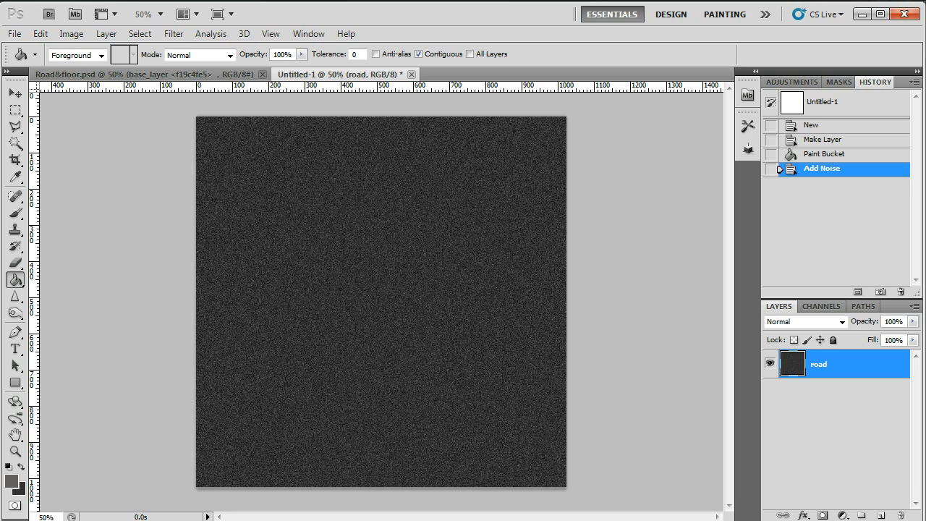
# Soften the noise on the road layer with a slight Gaussian Blur.
pyautogui.click(14, 451)
pyautogui.click(364, 368)
pyautogui.click(364, 368)
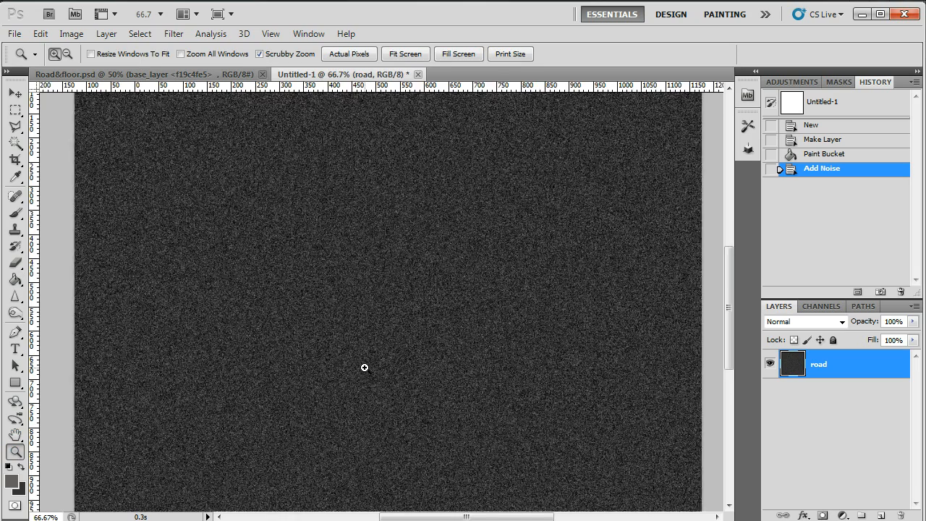
pyautogui.click(364, 368)
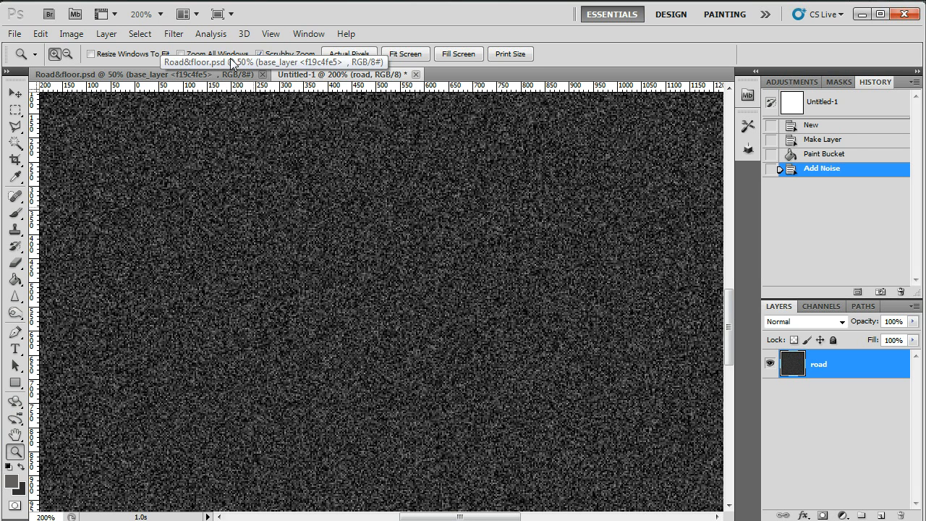
pyautogui.click(176, 35)
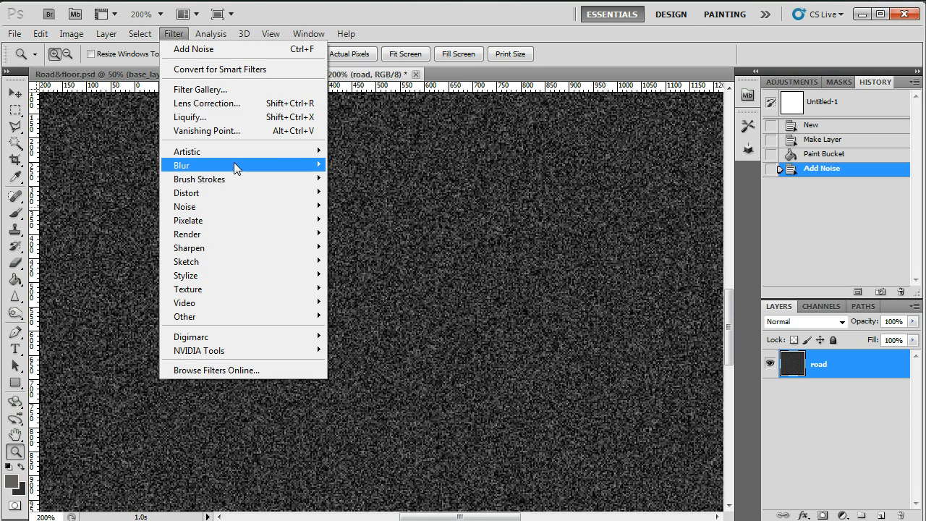
pyautogui.moveTo(236, 166)
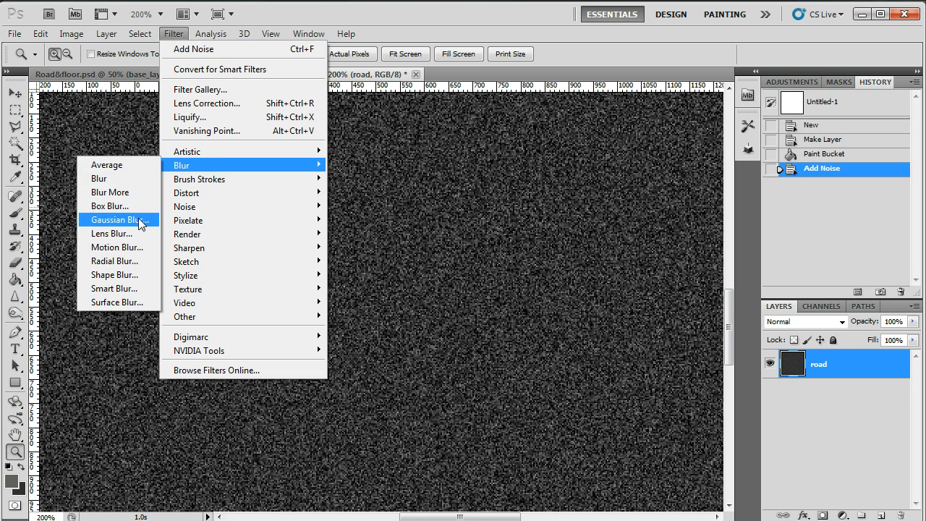
pyautogui.click(116, 220)
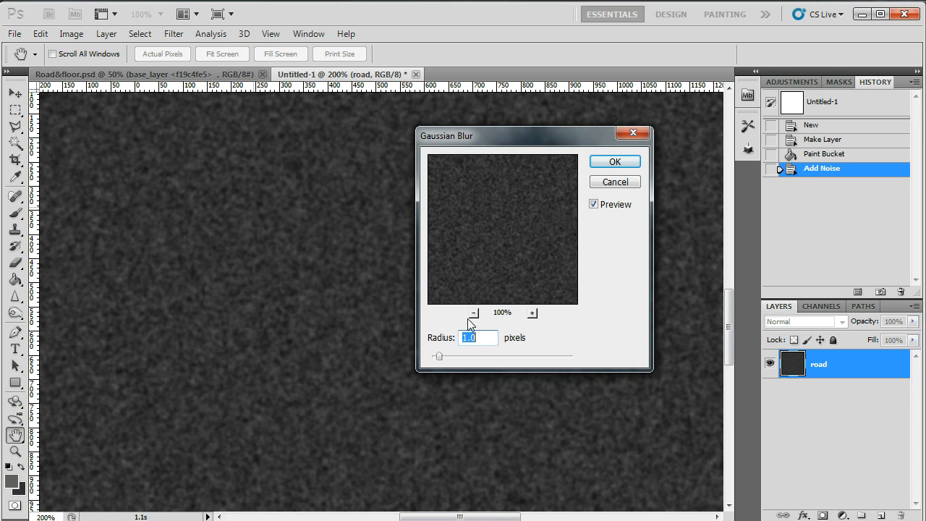
pyautogui.moveTo(449, 355); pyautogui.dragTo(445, 355)
pyautogui.click(614, 162)
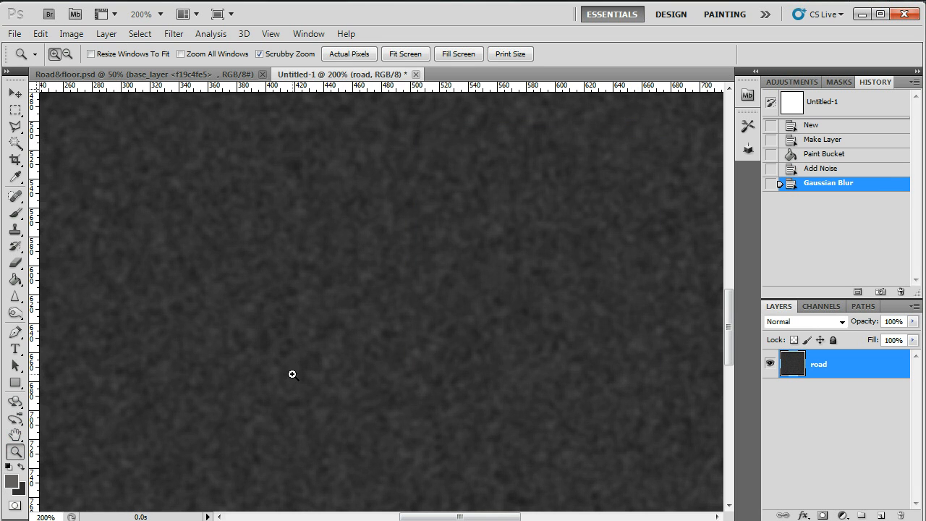
# Select a tall rectangular area of the road texture, about 390 × 780 pixels, in the left half of the canvas.
pyautogui.keyDown('alt'); pyautogui.click(454, 374); pyautogui.keyUp('alt')
pyautogui.keyDown('alt'); pyautogui.click(452, 372); pyautogui.keyUp('alt')
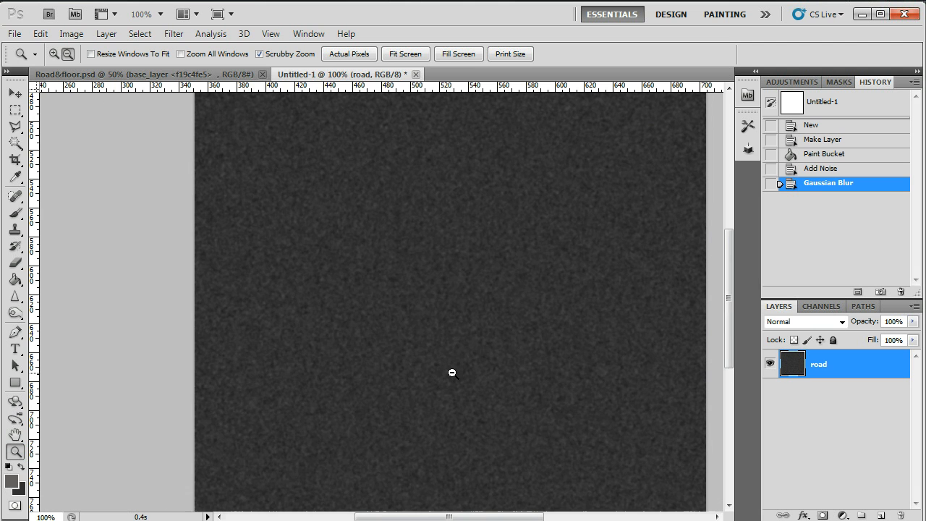
pyautogui.keyDown('alt'); pyautogui.click(452, 370); pyautogui.keyUp('alt')
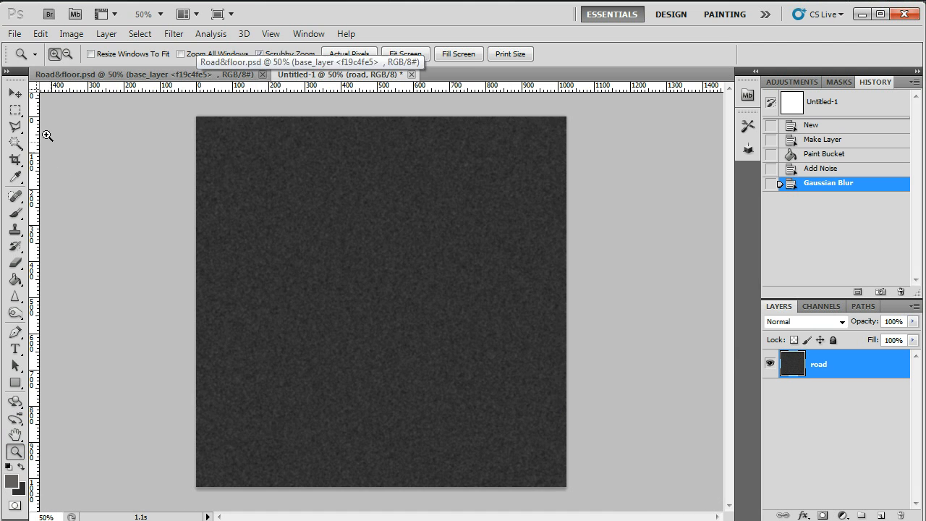
pyautogui.click(15, 110)
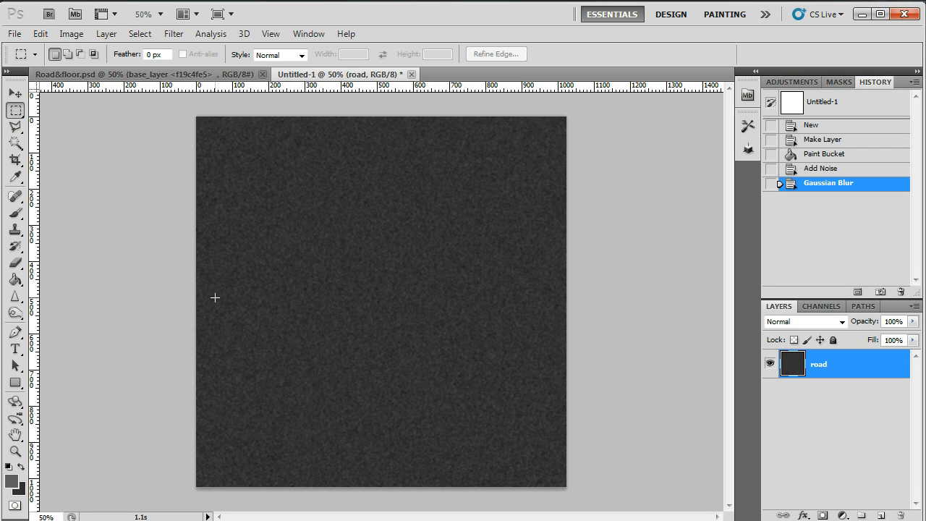
pyautogui.moveTo(382, 399); pyautogui.dragTo(542, 464)
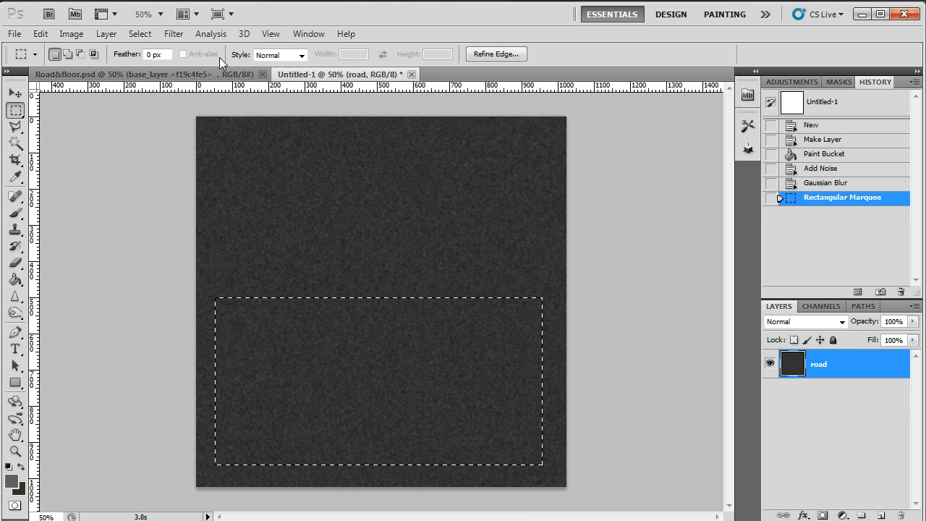
pyautogui.click(265, 288)
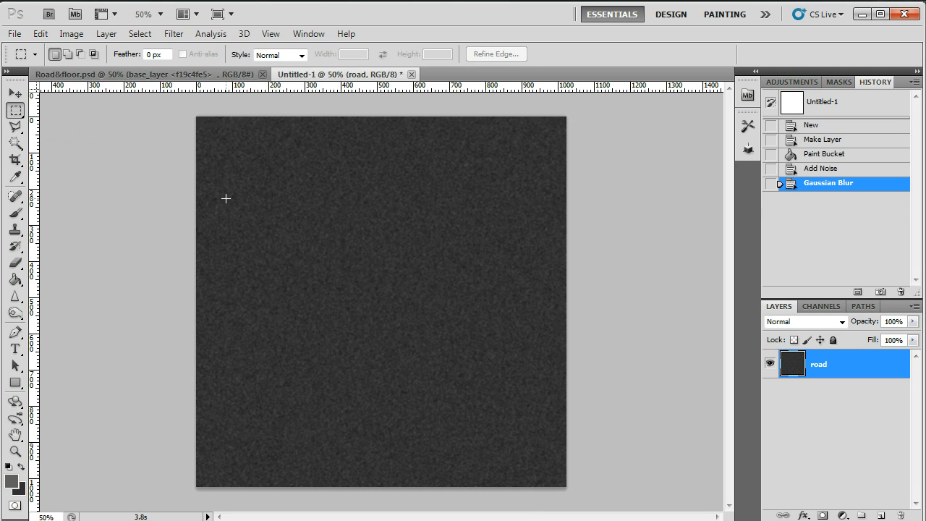
pyautogui.moveTo(218, 174); pyautogui.dragTo(359, 457)
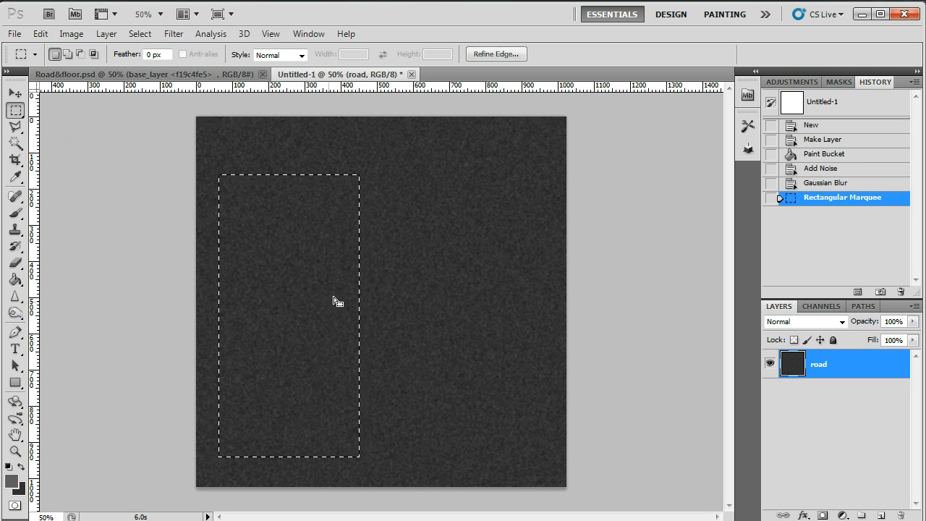
# Copy the selected road texture and paste it as a new layer into the Road&floor.psd document.
pyautogui.click(230, 75)
pyautogui.click(337, 75)
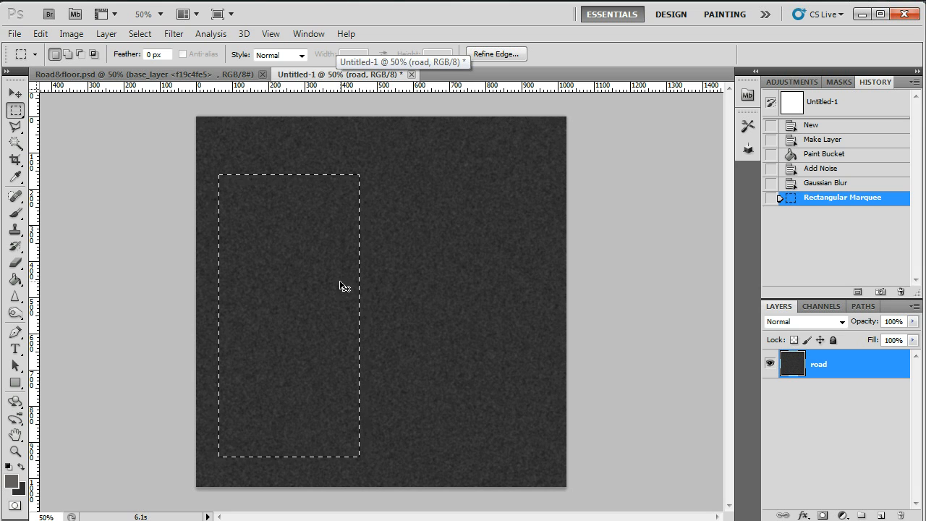
pyautogui.click(209, 74)
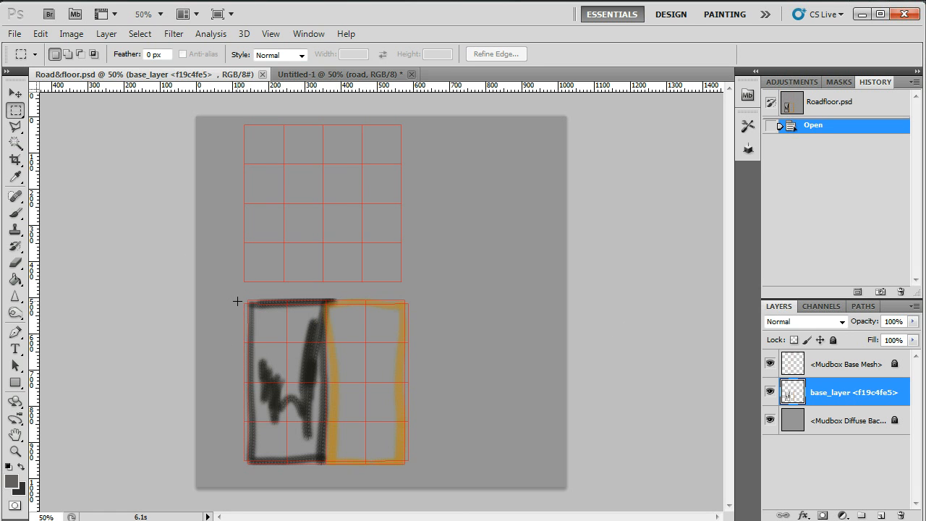
pyautogui.hotkey('ctrl', 'v')
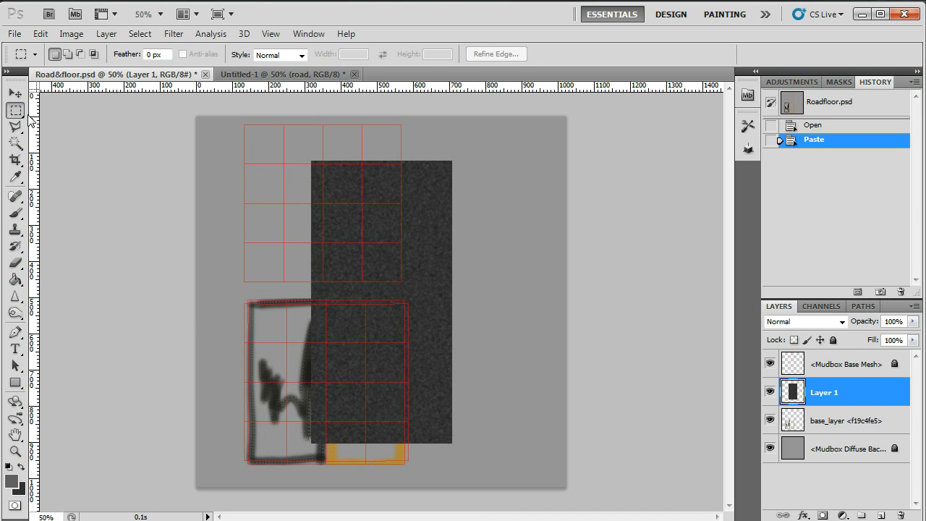
# Scale the pasted road texture to about 62% and place it over the left half of the lower UV grid.
pyautogui.click(318, 75)
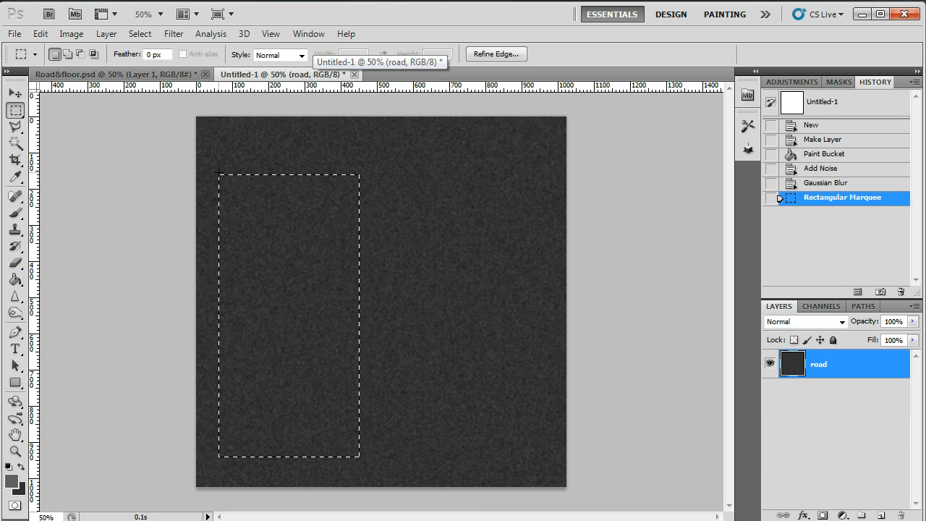
pyautogui.click(128, 75)
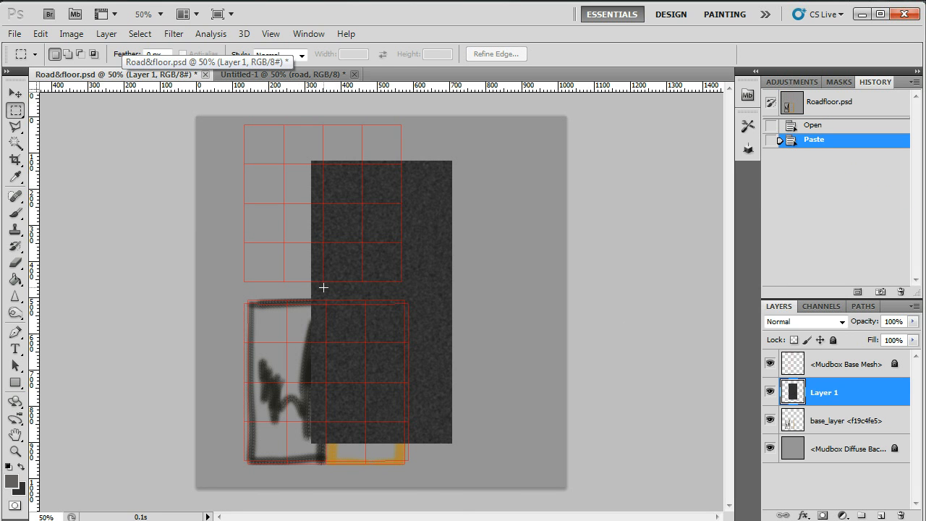
pyautogui.click(15, 93)
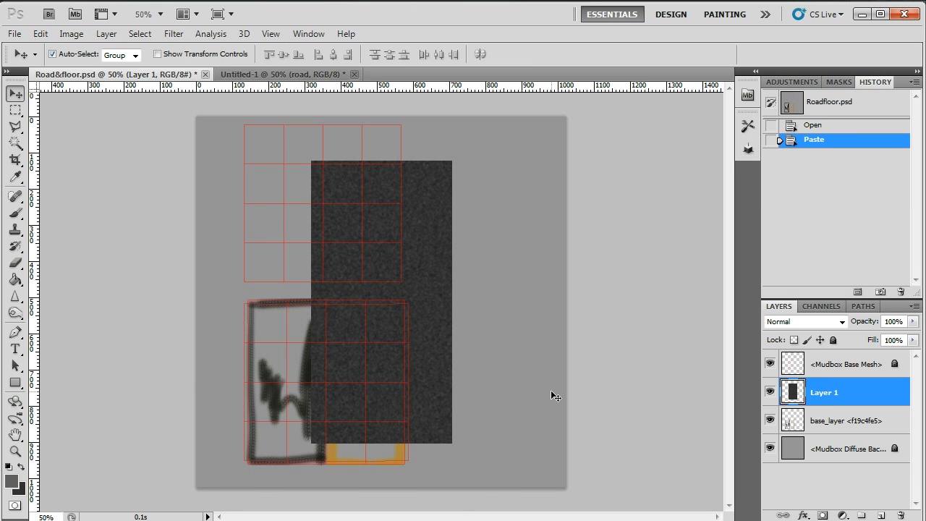
pyautogui.hotkey('ctrl', 't')
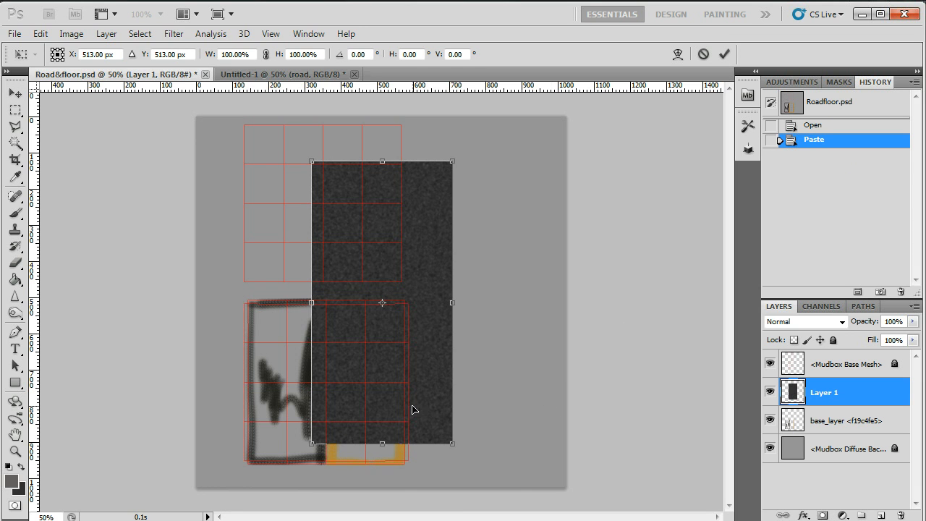
pyautogui.moveTo(452, 443); pyautogui.dragTo(468, 426)
pyautogui.moveTo(413, 361); pyautogui.dragTo(296, 394)
pyautogui.moveTo(186, 194); pyautogui.dragTo(267, 282)
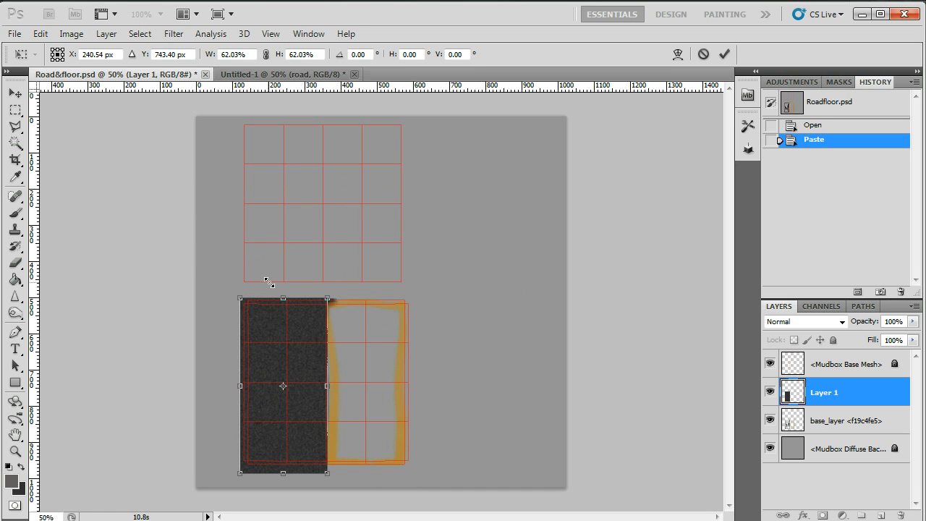
# Fit the road texture to the lower UV grid's left half at about 58.6% width and 58.8% height.
pyautogui.moveTo(243, 386); pyautogui.dragTo(247, 383)
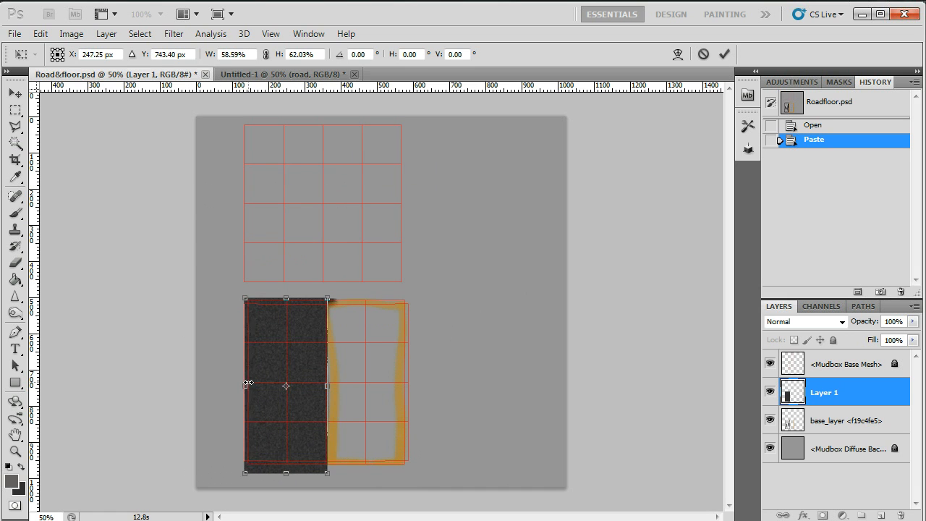
pyautogui.moveTo(286, 470); pyautogui.dragTo(285, 465)
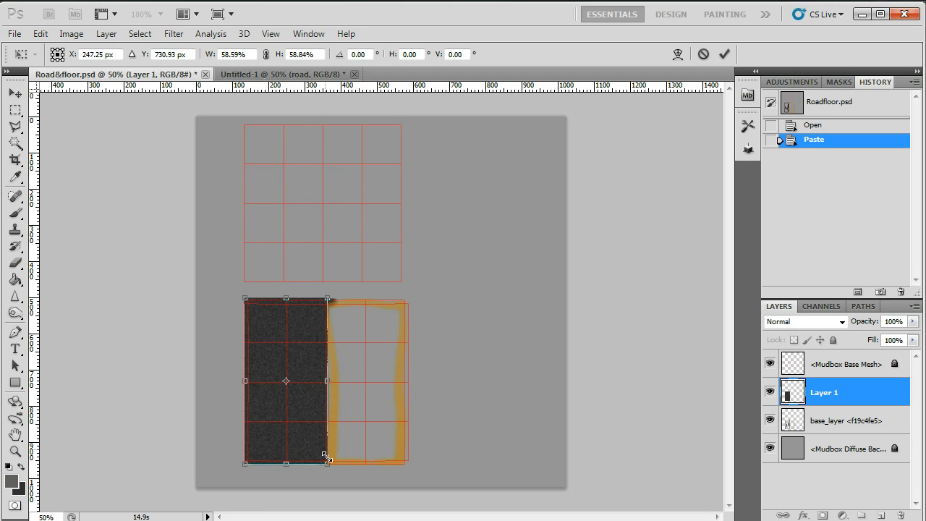
pyautogui.press('Return')
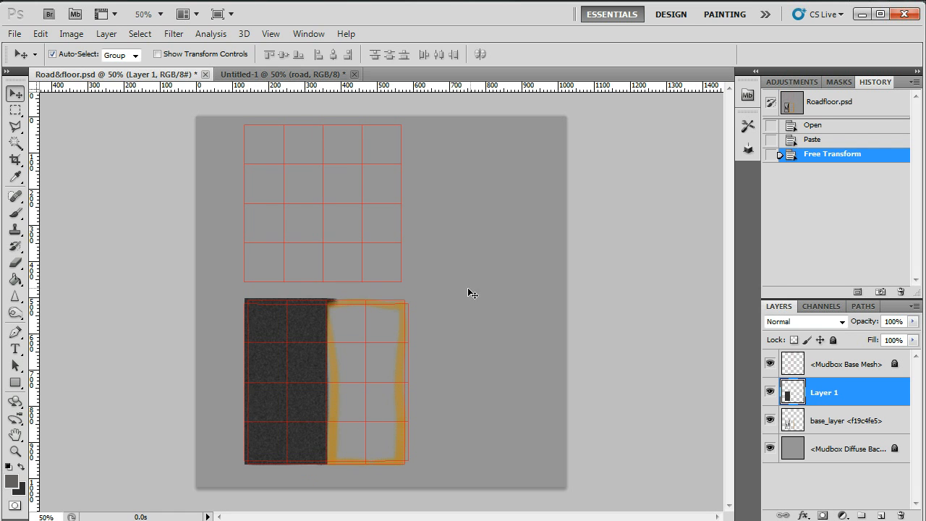
# Select an area of the untitled road texture about 830 × 895 pixels and paste a copy as a new layer into Road&floor.psd.
pyautogui.click(291, 74)
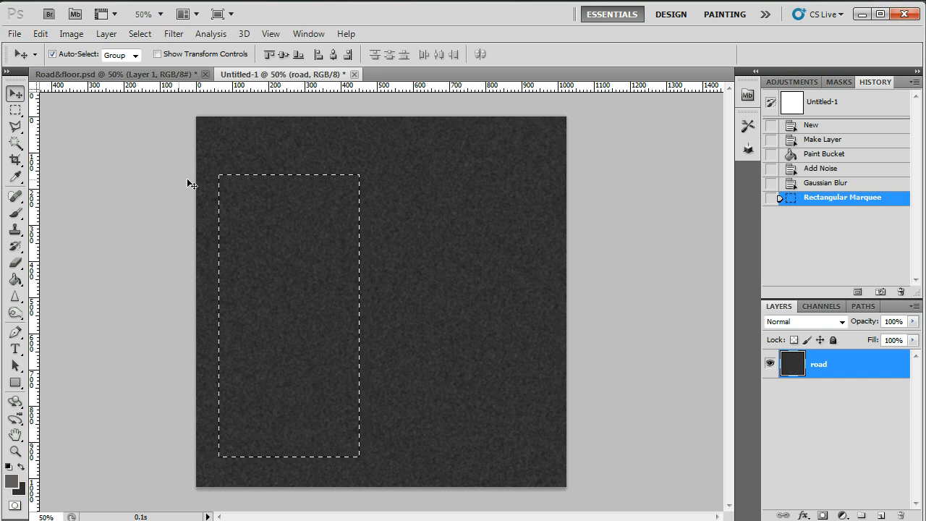
pyautogui.hotkey('ctrl', 'd')
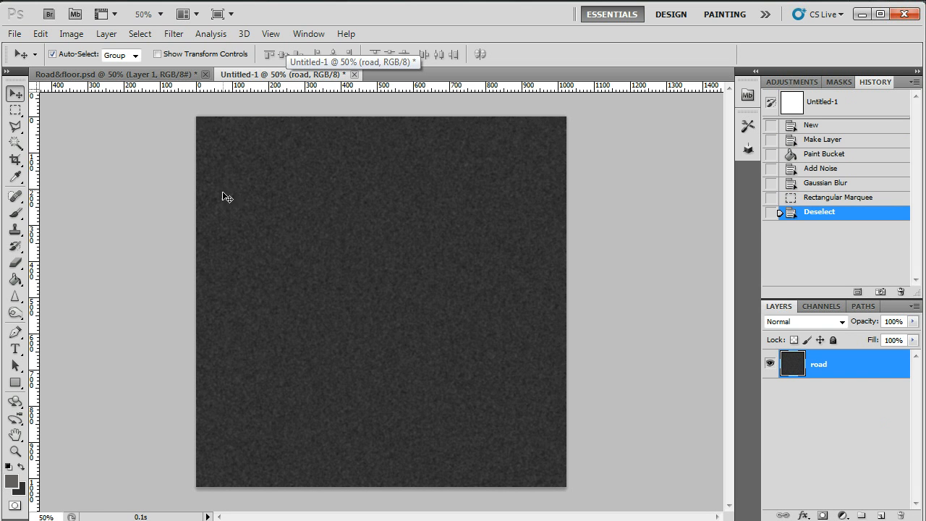
pyautogui.click(16, 112)
pyautogui.moveTo(308, 214); pyautogui.dragTo(529, 458)
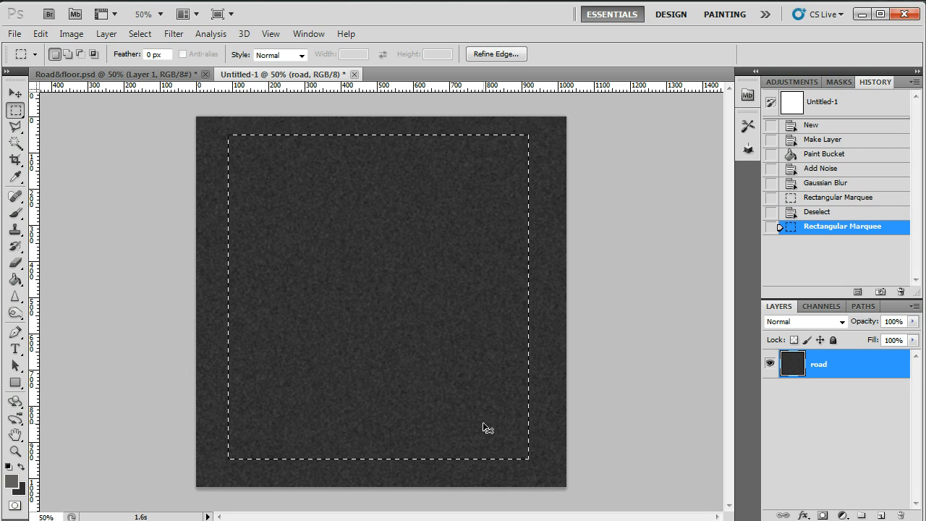
pyautogui.click(172, 74)
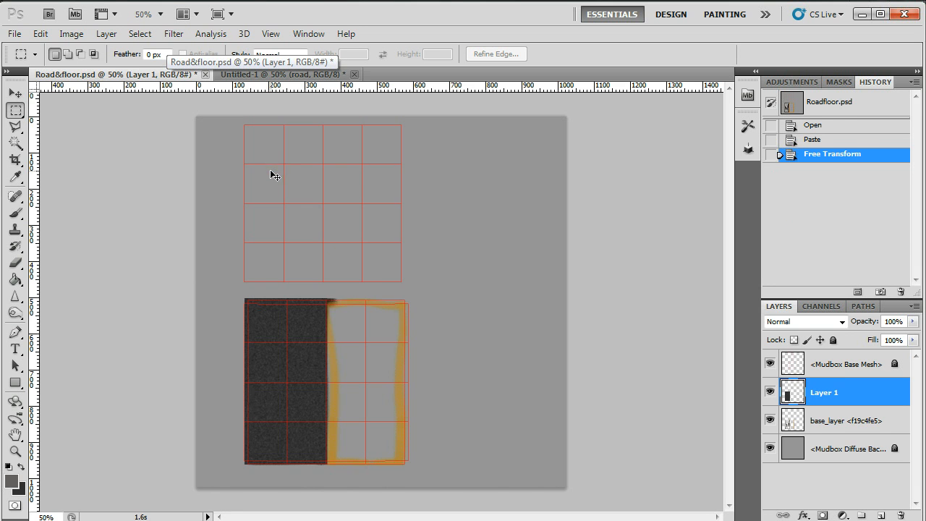
pyautogui.hotkey('ctrl', 'v')
# Scale the second road texture layer down and place it so that it covers the whole upper UV grid.
pyautogui.hotkey('ctrl', 't')
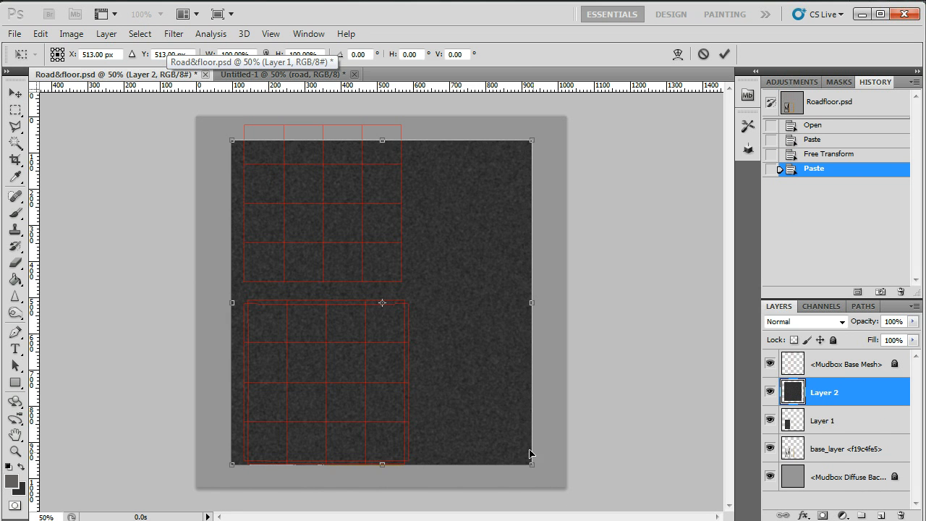
pyautogui.keyDown('shift'); pyautogui.moveTo(531, 466); pyautogui.dragTo(370, 306); pyautogui.keyUp('shift')
pyautogui.moveTo(328, 263); pyautogui.dragTo(341, 248)
pyautogui.moveTo(391, 286); pyautogui.dragTo(405, 288)
pyautogui.press('Return')
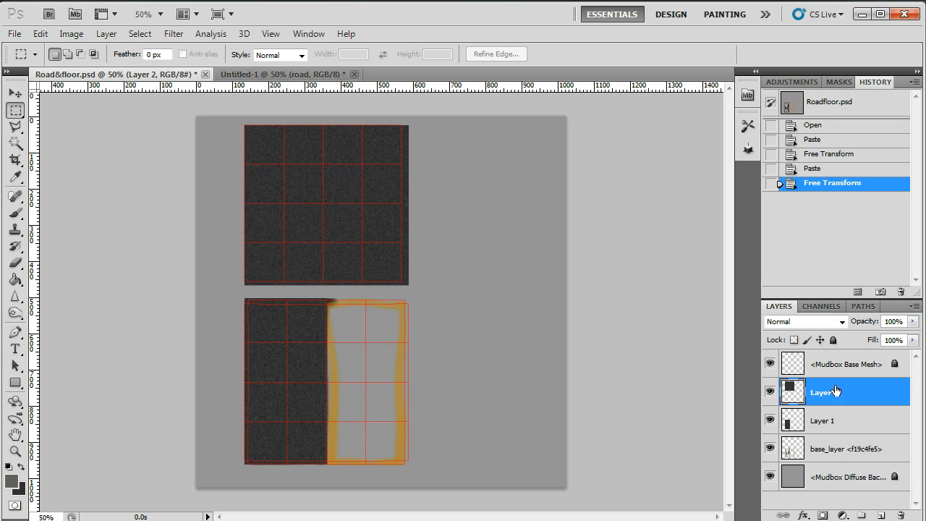
# Nudge the upper road texture slightly up and left so that it overlaps the upper UV grid on all sides.
pyautogui.click(15, 94)
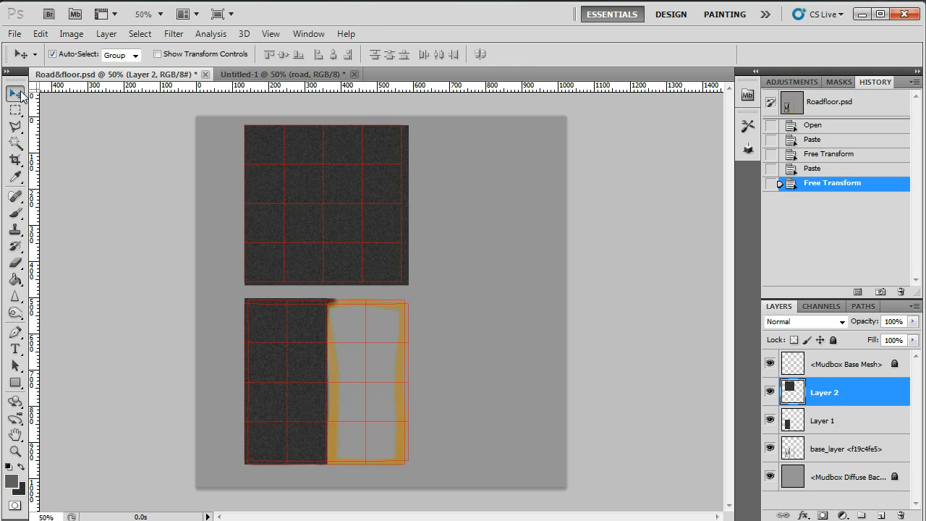
pyautogui.moveTo(269, 194); pyautogui.dragTo(268, 186)
pyautogui.press('Up')
pyautogui.press('Up')
pyautogui.press('Up')
pyautogui.press('Up')
pyautogui.press('Up')
pyautogui.press('Up')
pyautogui.press('Up')
pyautogui.press('Up')
pyautogui.press('Up')
pyautogui.press('Up')
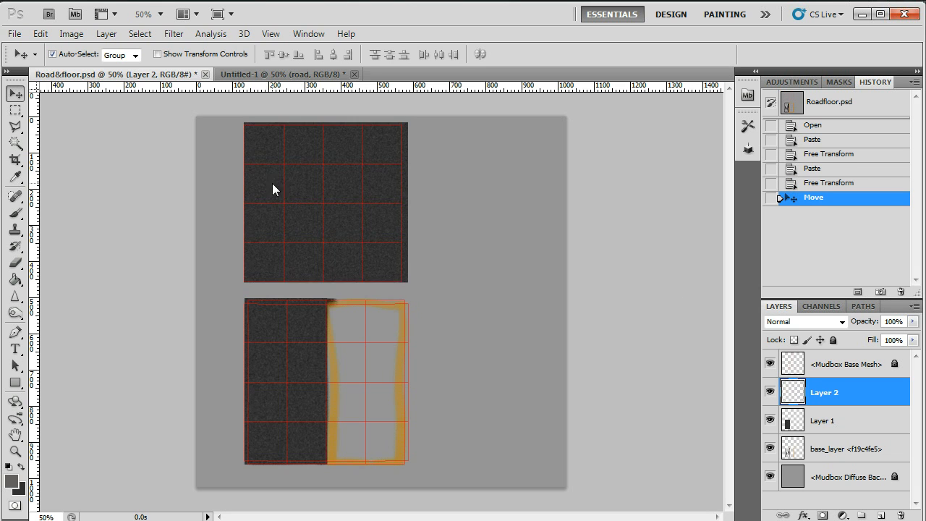
pyautogui.press('Left')
pyautogui.press('Left')
pyautogui.press('Left')
pyautogui.press('Left')
pyautogui.press('Left')
pyautogui.press('Left')
pyautogui.press('Left')
pyautogui.press('Left')
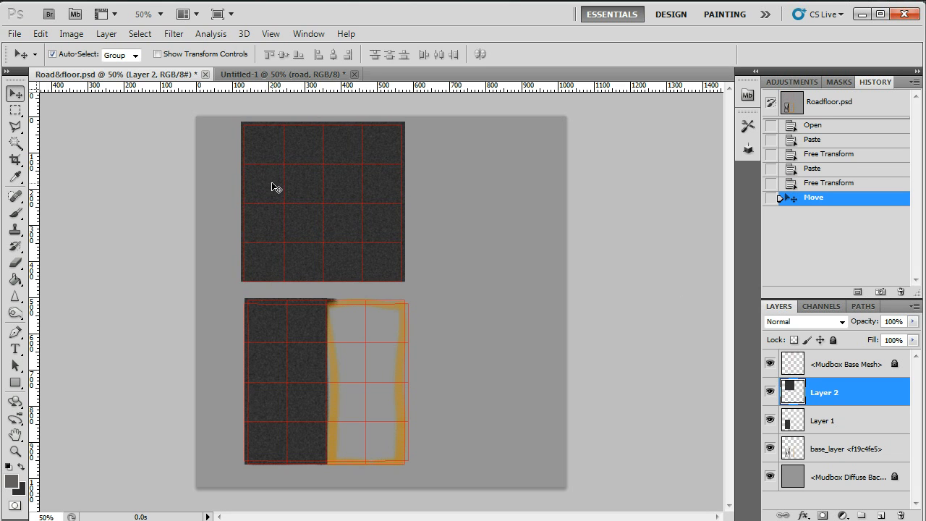
pyautogui.press('Down')
pyautogui.press('Down')
pyautogui.press('Down')
pyautogui.press('Down')
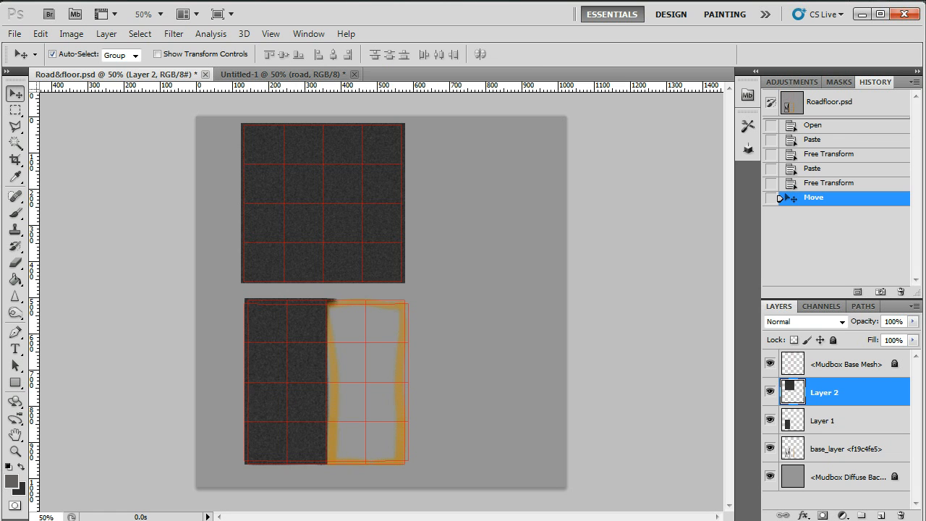
# Switch to 3ds Max and look through the vertex, edge and face levels of Plane001's Unwrap UVW modifier.
pyautogui.hotkey('alt', 'Tab')
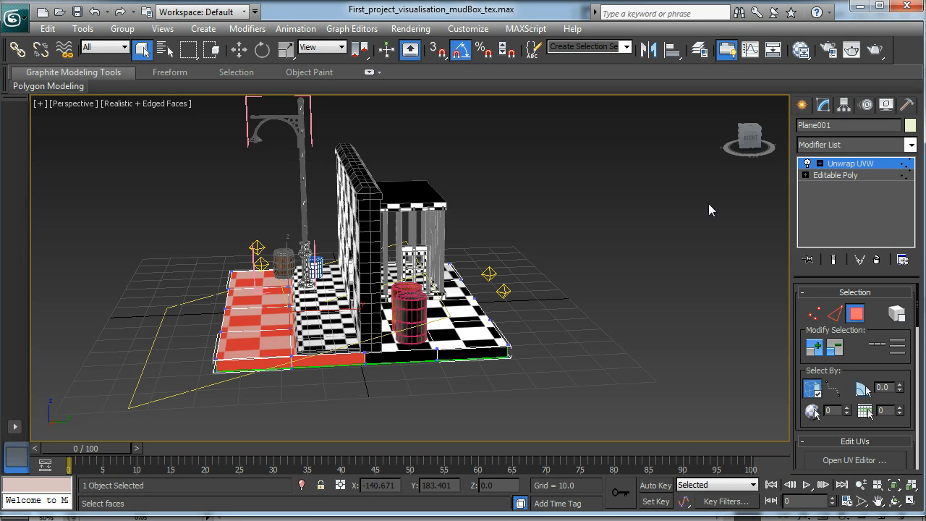
pyautogui.click(824, 165)
pyautogui.keyDown('alt'); pyautogui.moveTo(347, 413); pyautogui.dragTo(284, 377, button='middle'); pyautogui.keyUp('alt')
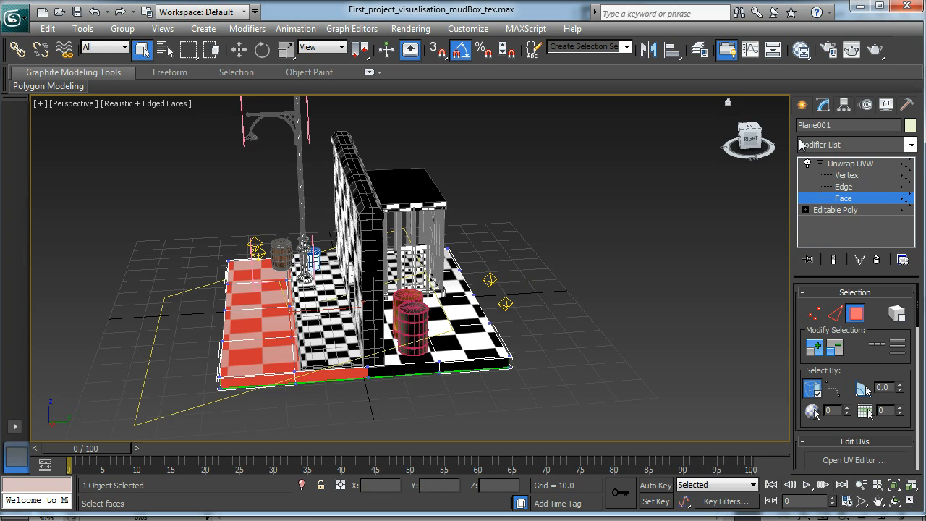
pyautogui.click(848, 176)
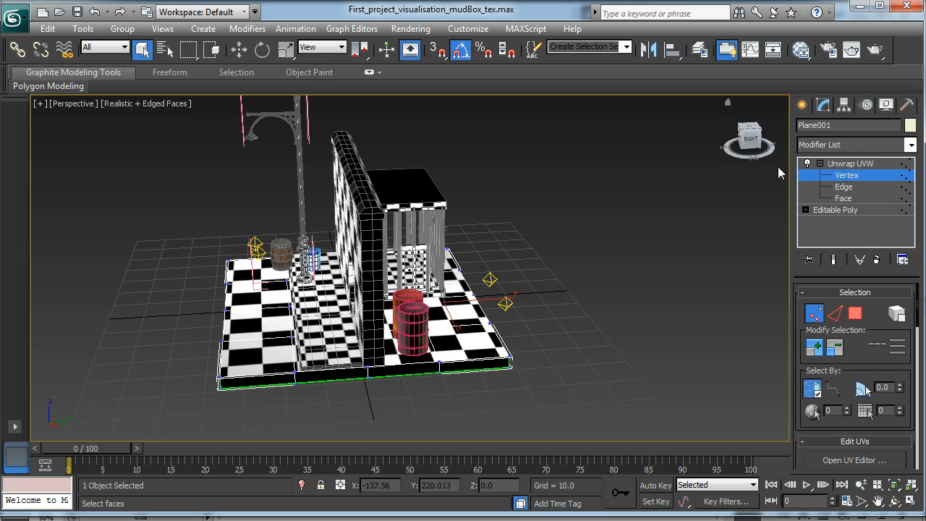
pyautogui.click(844, 189)
pyautogui.click(843, 197)
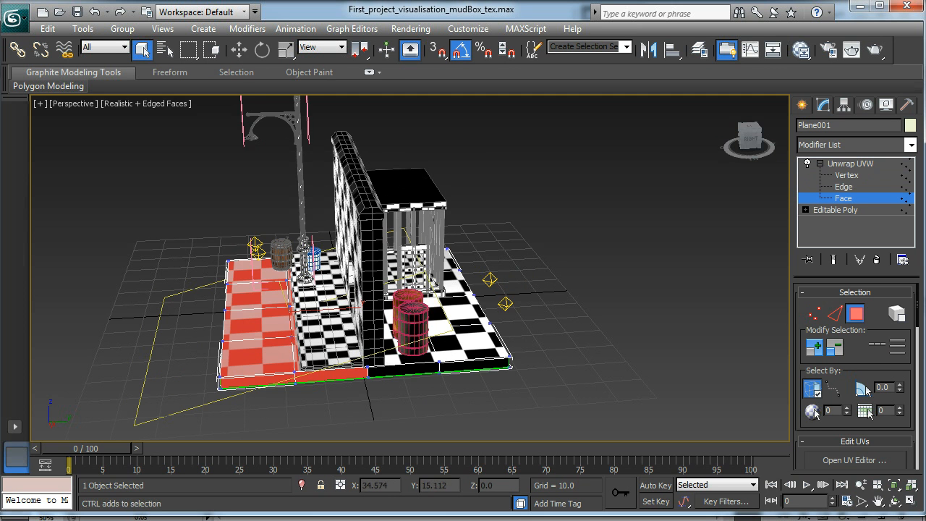
# Examine the selected road faces of Plane001 and their position relative to the wall and floor in the perspective view.
pyautogui.keyDown('ctrl'); pyautogui.keyDown('alt'); pyautogui.rightClick(413, 347); pyautogui.keyUp('alt'); pyautogui.keyUp('ctrl')
pyautogui.click(605, 206)
pyautogui.keyDown('alt'); pyautogui.moveTo(604, 206); pyautogui.dragTo(465, 230, button='middle'); pyautogui.keyUp('alt')
pyautogui.keyDown('alt'); pyautogui.rightClick(404, 188); pyautogui.keyUp('alt')
pyautogui.keyDown('alt'); pyautogui.rightClick(461, 219); pyautogui.keyUp('alt')
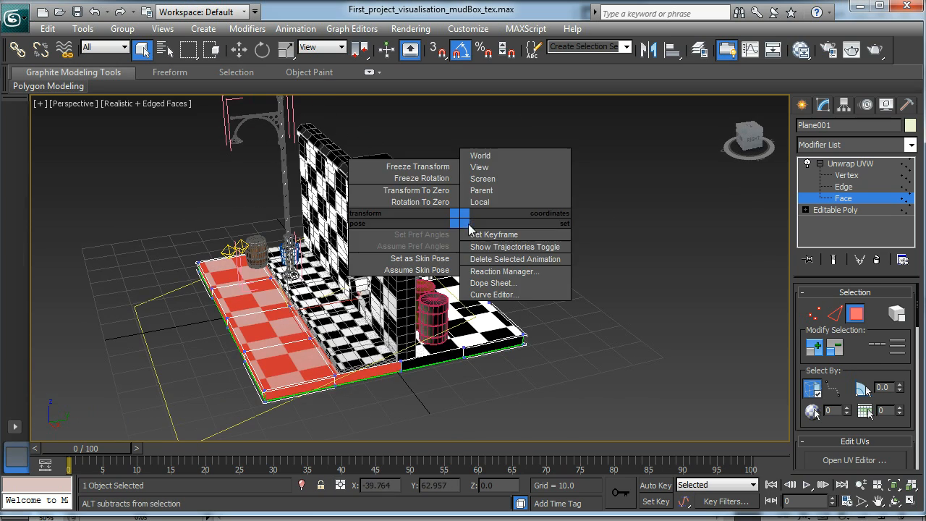
pyautogui.click(460, 209)
pyautogui.scroll(-1, 318, 217)
pyautogui.scroll(5, 318, 217)
pyautogui.scroll(-2, 319, 224)
pyautogui.press('alt')
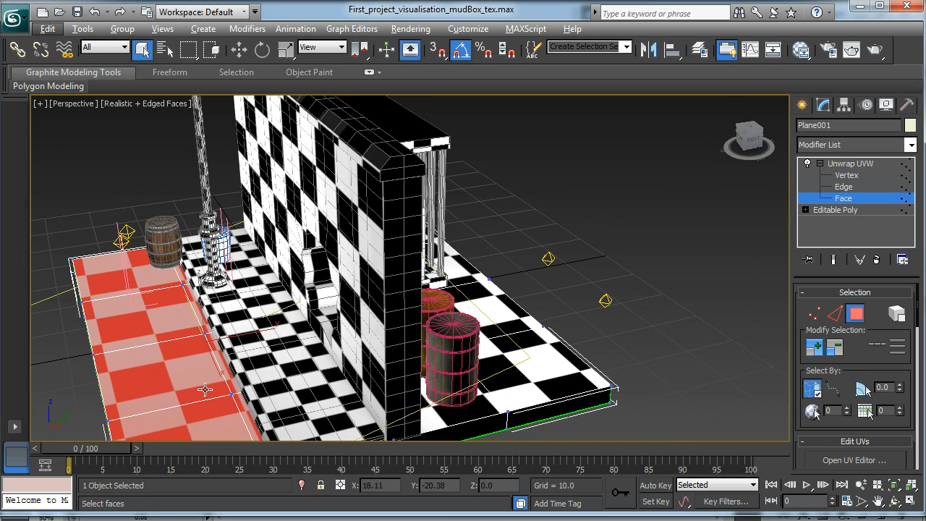
# Return to Photoshop, add a new layer and select a vertical strip about 10 × 525 pixels near the right edge of the lower road texture.
pyautogui.click(860, 8)
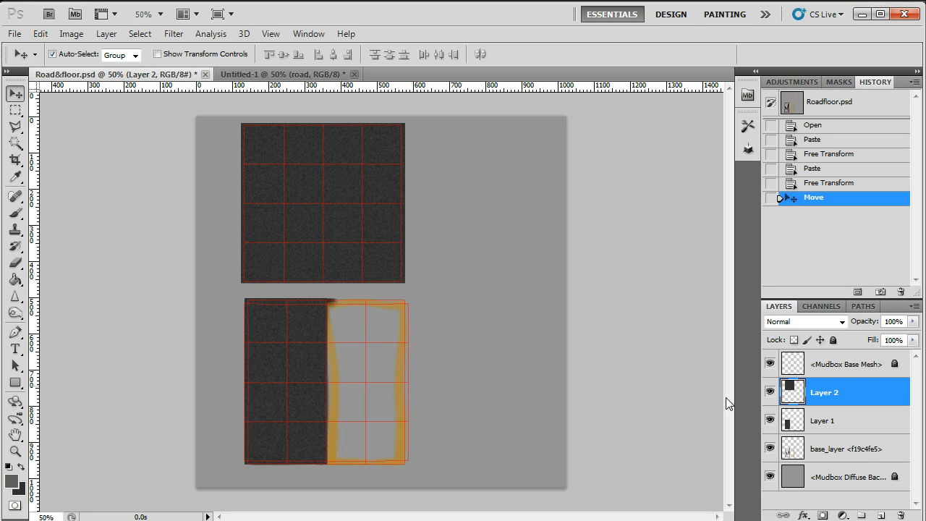
pyautogui.click(879, 515)
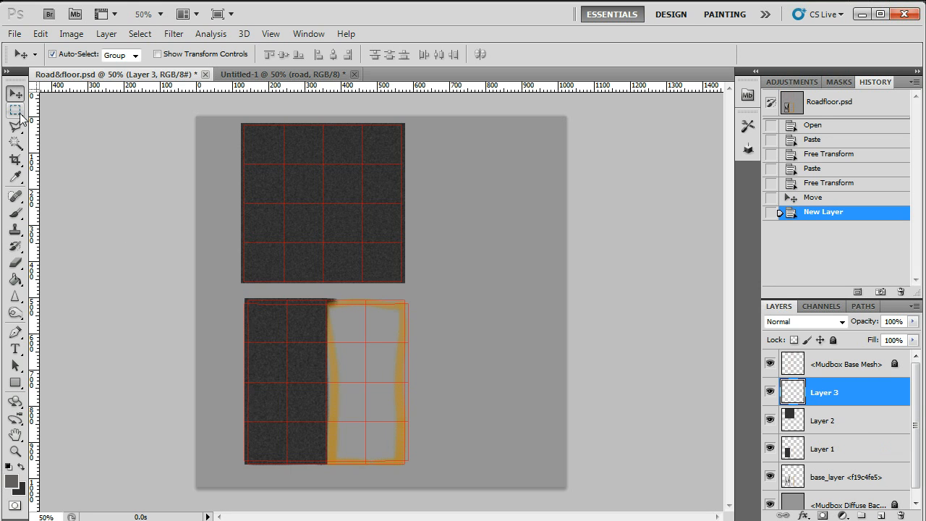
pyautogui.click(15, 109)
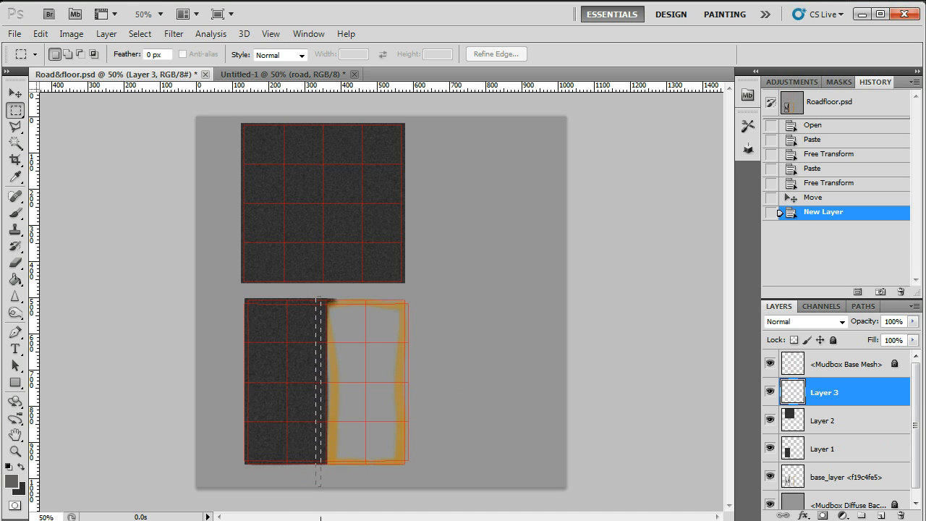
pyautogui.moveTo(319, 485); pyautogui.dragTo(319, 486)
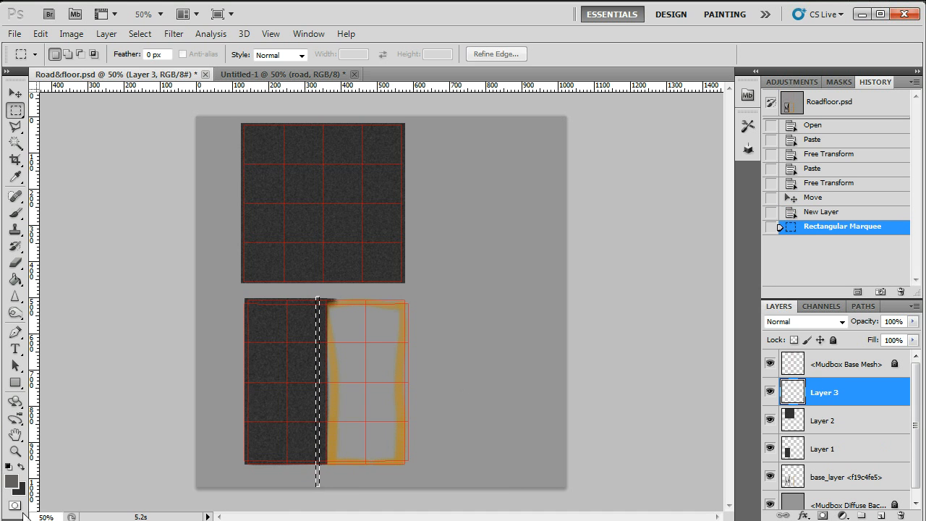
# Set the background colour to yellow, #f2ea0a.
pyautogui.click(19, 489)
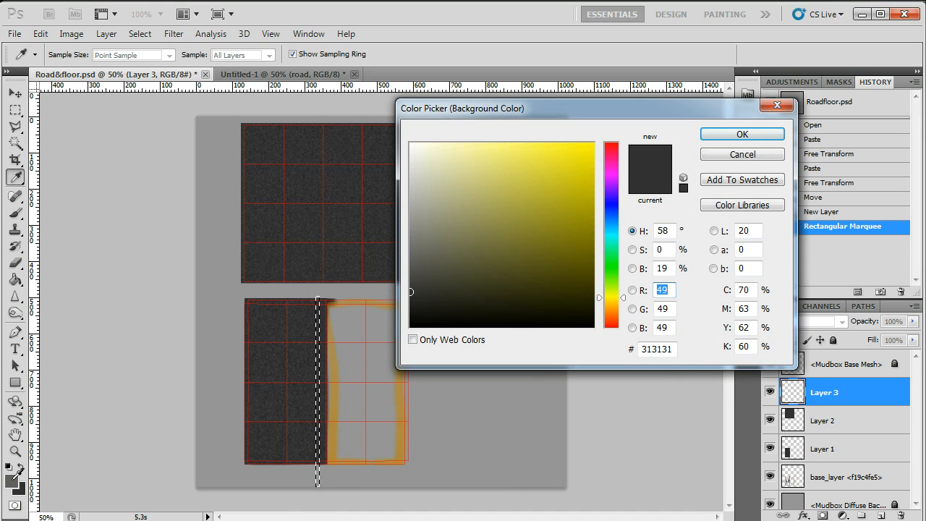
pyautogui.click(582, 150)
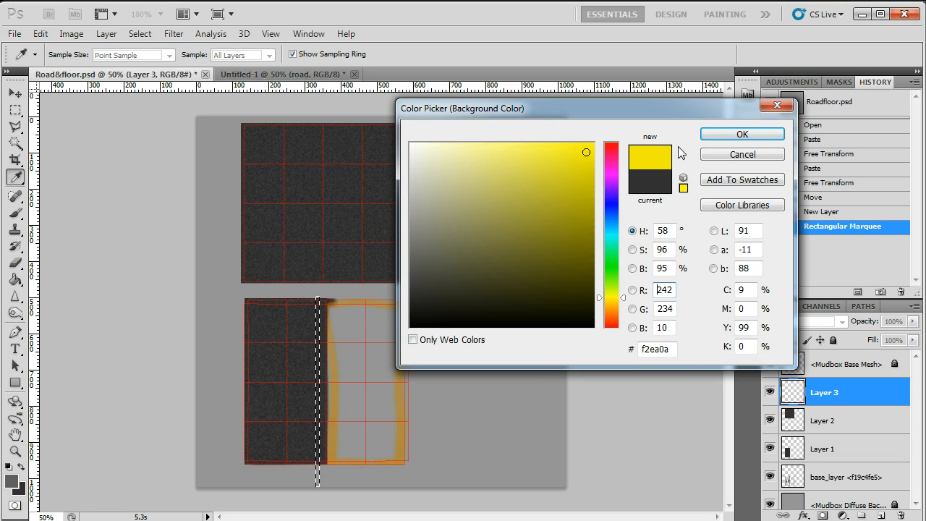
pyautogui.click(743, 134)
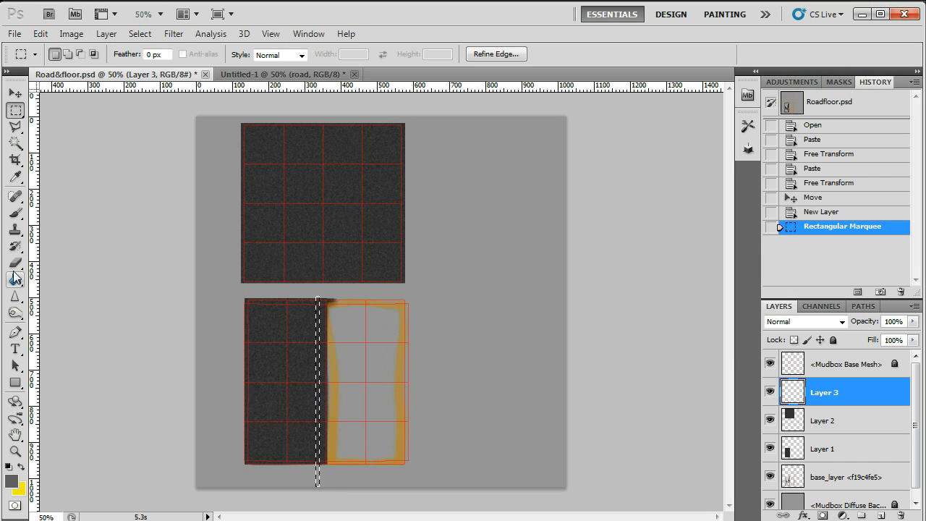
# Swap the foreground and background colours and fill the narrow strip on the new layer with yellow using the Paint Bucket.
pyautogui.click(16, 279)
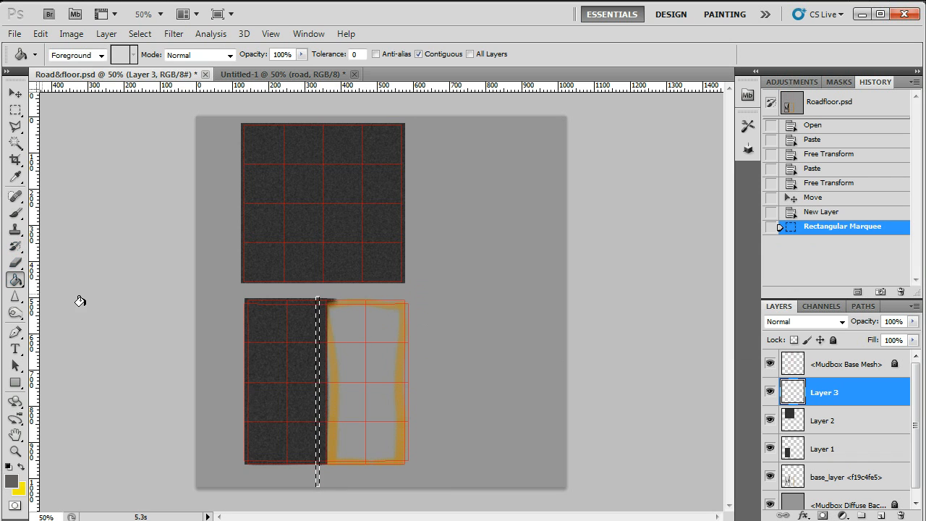
pyautogui.click(318, 334)
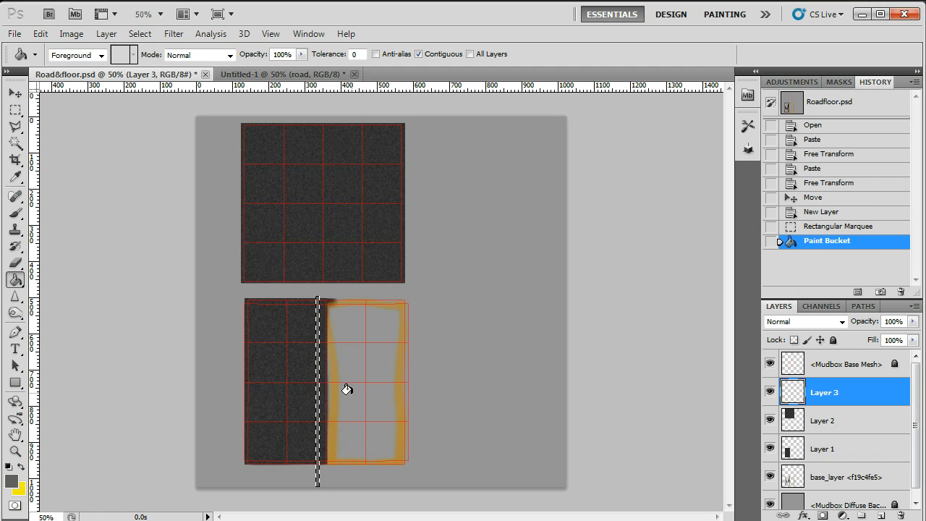
pyautogui.click(21, 466)
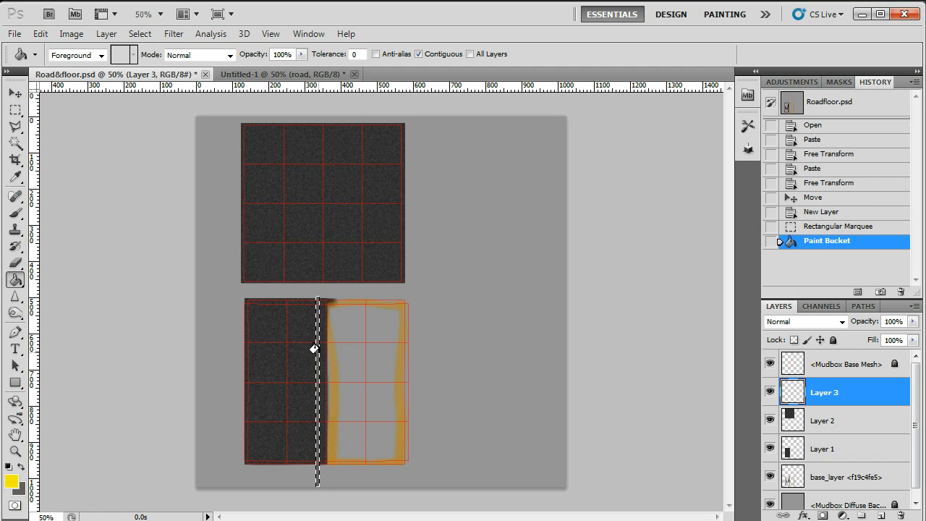
pyautogui.click(317, 351)
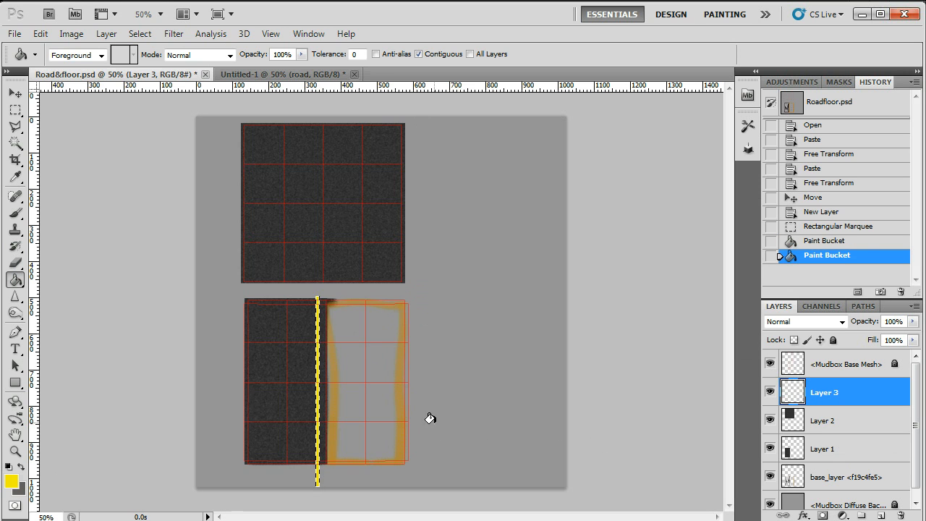
# Clear the strip selection and set up the Eraser with a 59 px spatter brush.
pyautogui.hotkey('ctrl', 'd')
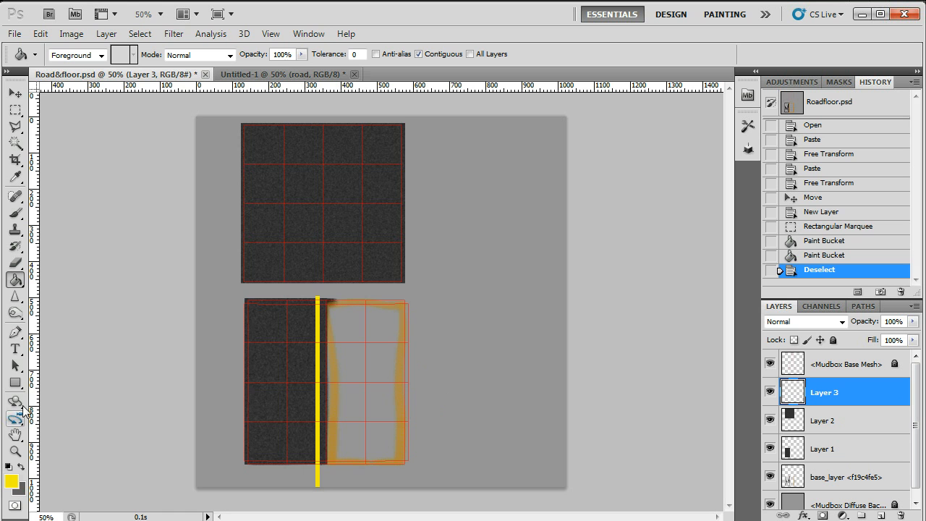
pyautogui.click(15, 452)
pyautogui.click(284, 378)
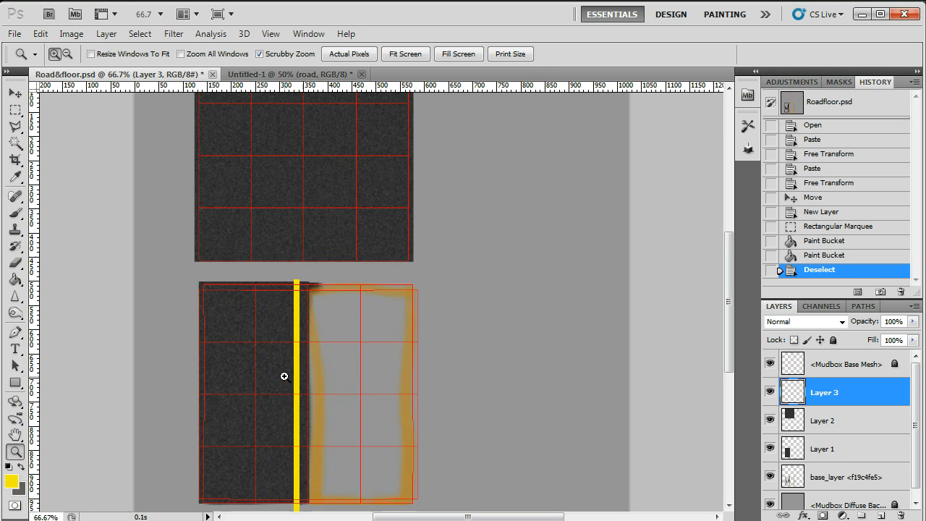
pyautogui.moveTo(728, 296); pyautogui.dragTo(735, 322)
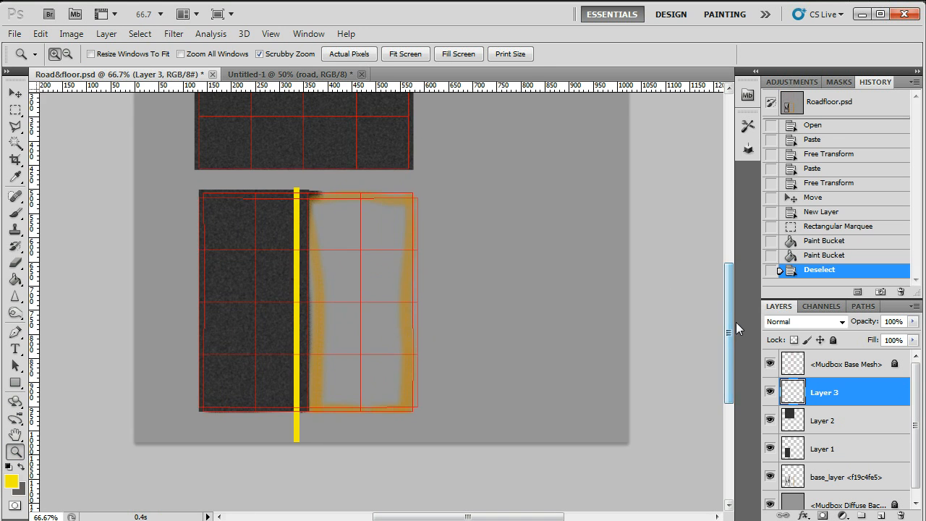
pyautogui.click(13, 265)
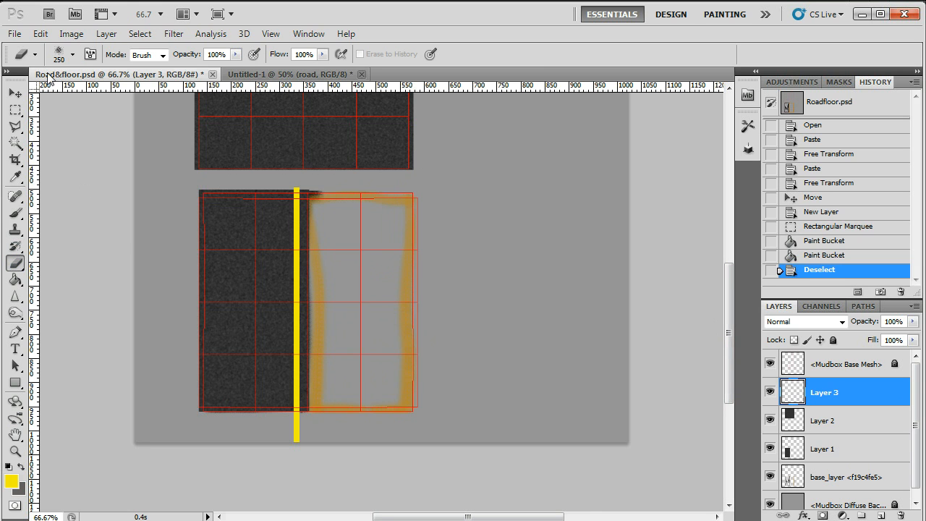
pyautogui.click(74, 60)
pyautogui.moveTo(162, 182)
pyautogui.mouseDown()
pyautogui.moveTo(164, 194)
pyautogui.moveTo(159, 185)
pyautogui.mouseUp()
pyautogui.click(146, 193)
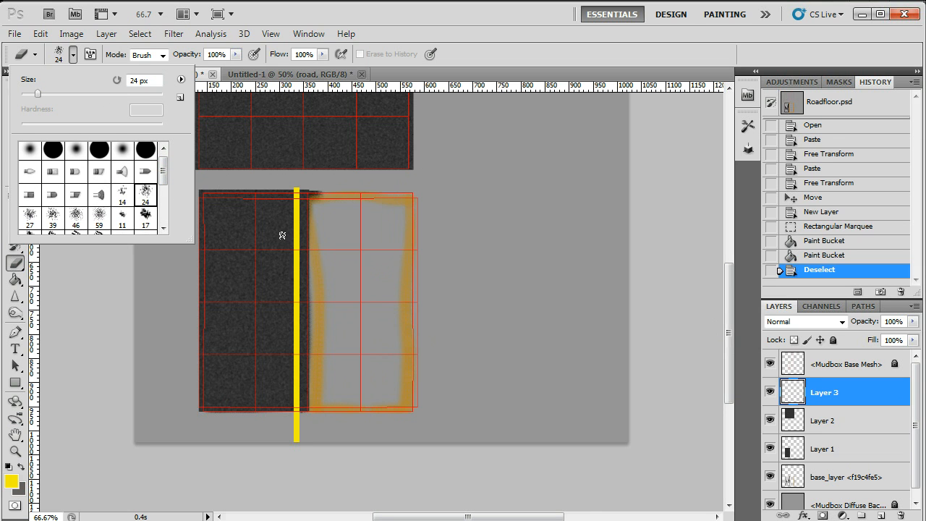
pyautogui.click(126, 327)
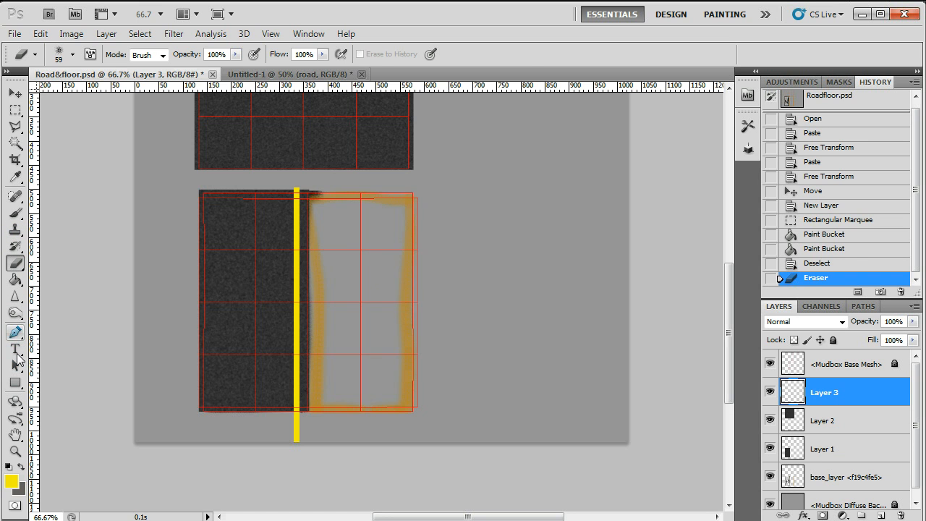
# Erase speckles along the yellow line on Layer 3 with the spatter brush to give it a worn look.
pyautogui.click(15, 451)
pyautogui.click(279, 358)
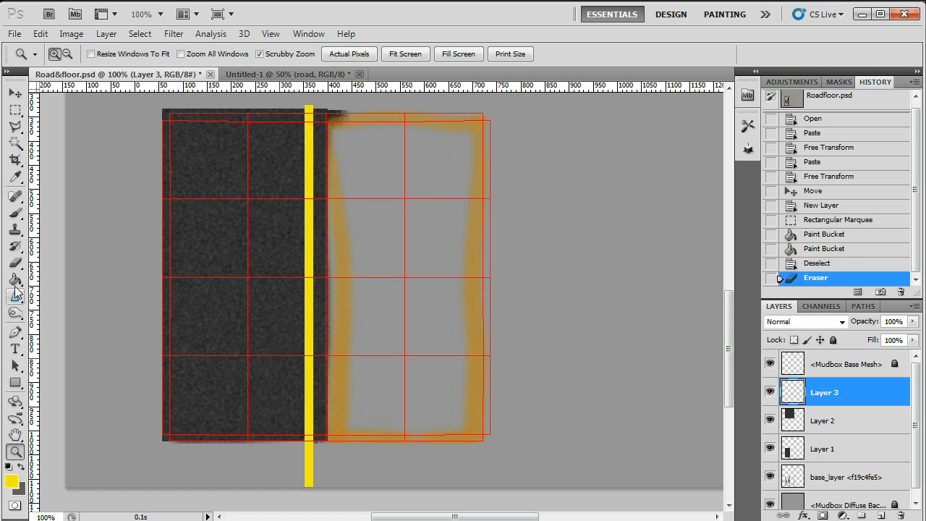
pyautogui.click(15, 263)
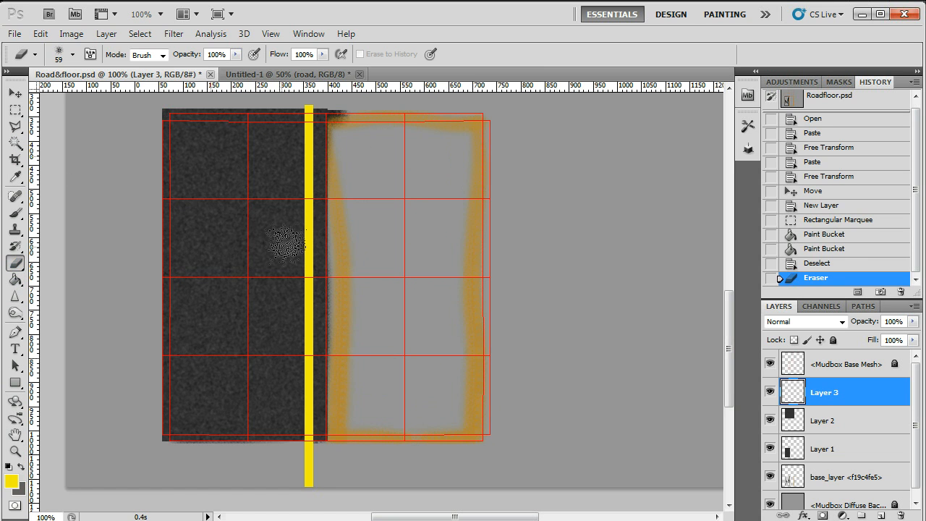
pyautogui.click(284, 167)
pyautogui.click(287, 171)
pyautogui.click(330, 178)
pyautogui.click(334, 141)
pyautogui.click(289, 134)
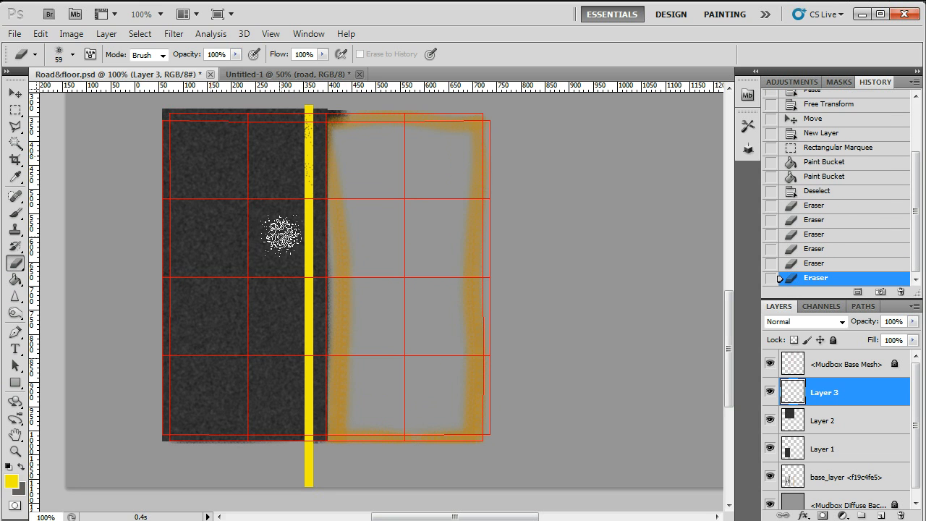
pyautogui.click(278, 228)
pyautogui.click(289, 217)
pyautogui.click(291, 205)
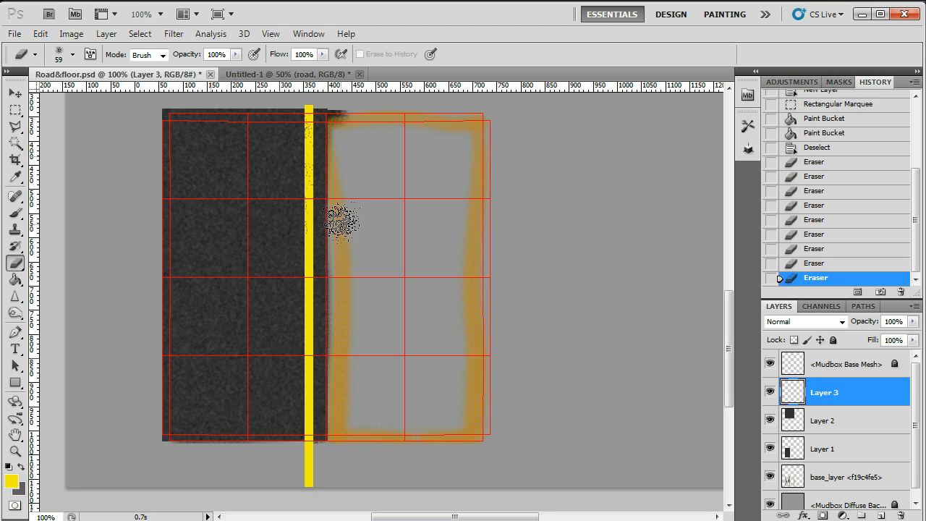
pyautogui.click(333, 221)
pyautogui.click(334, 249)
pyautogui.click(319, 317)
pyautogui.click(316, 325)
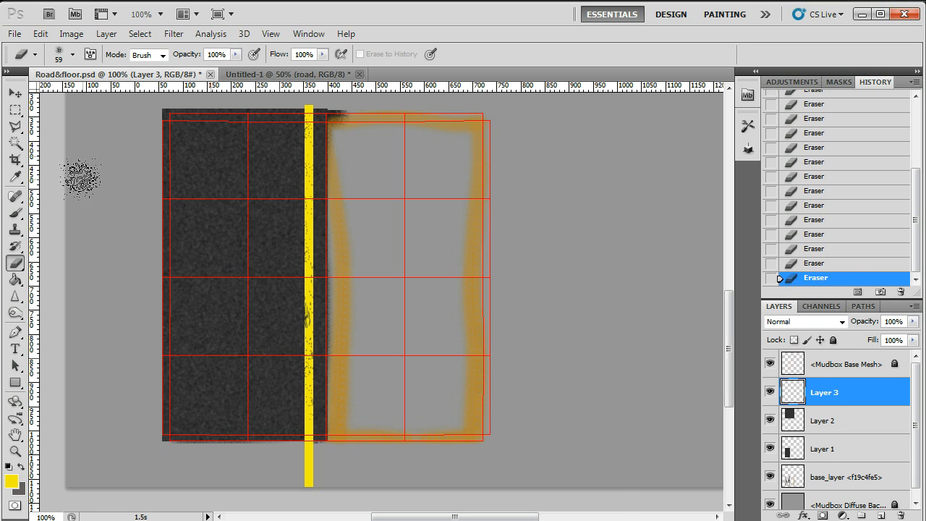
# Save Road&floor.psd, switch to Mudbox and re-import the changed file.
pyautogui.click(15, 34)
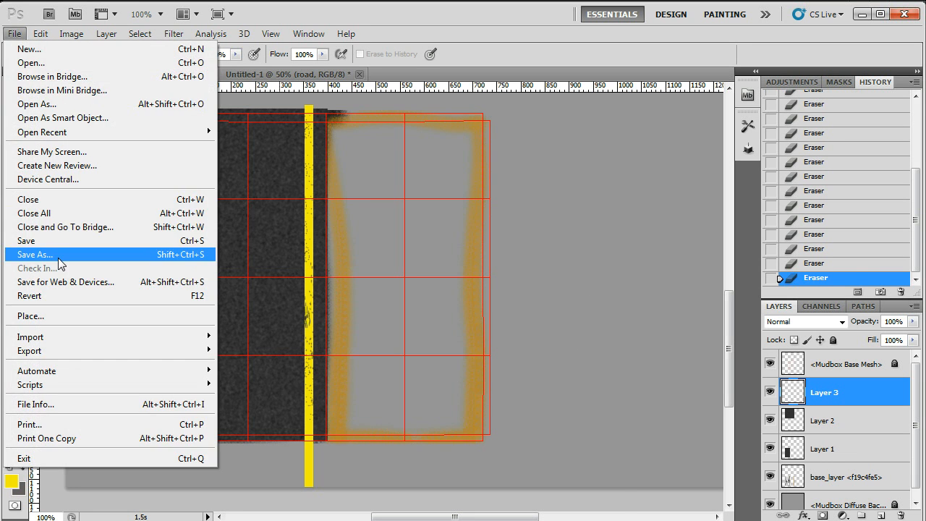
pyautogui.click(29, 240)
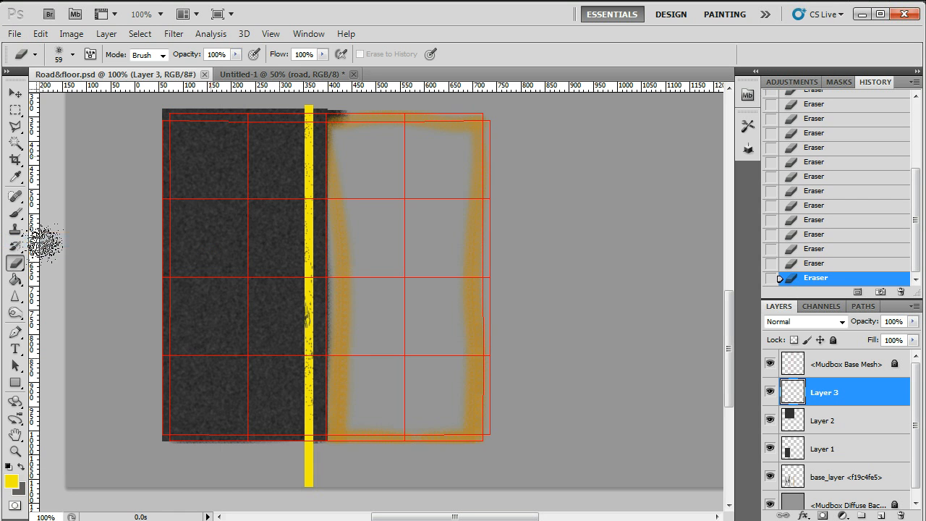
pyautogui.click(862, 14)
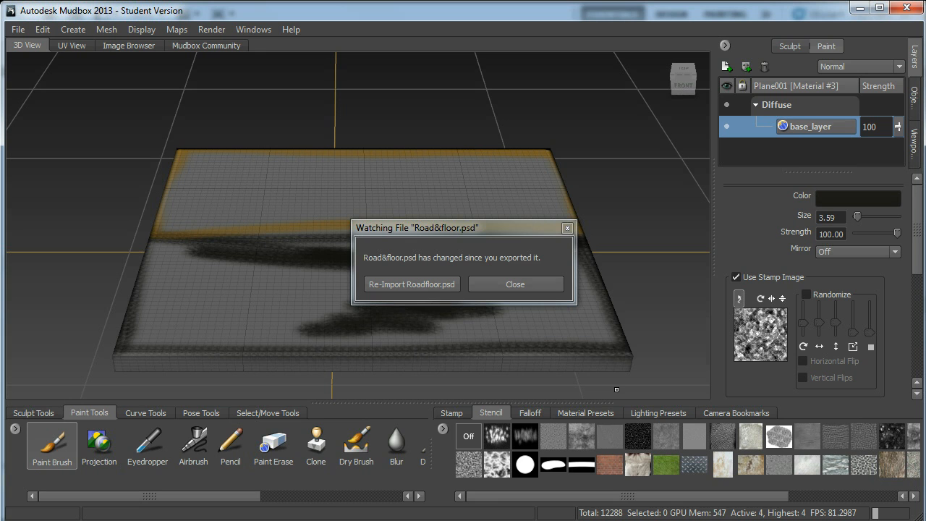
pyautogui.click(448, 286)
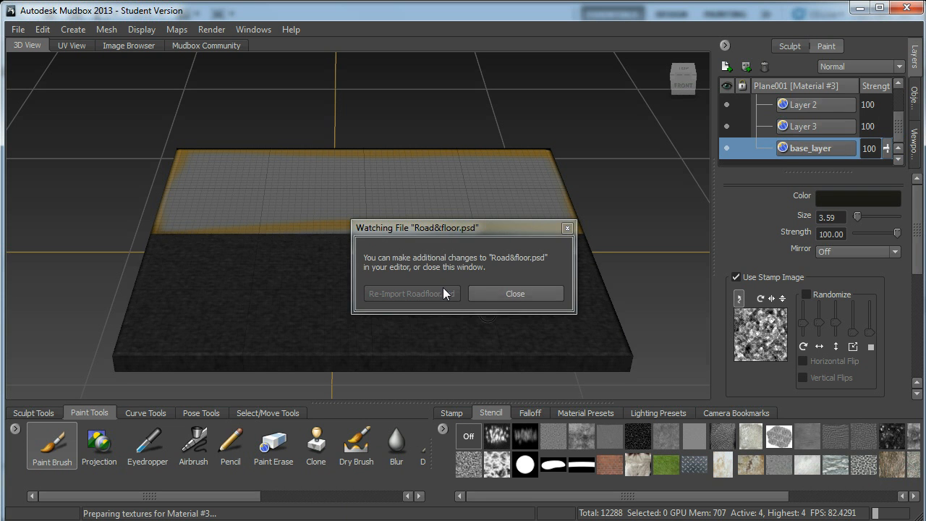
pyautogui.click(511, 296)
# Examine the re-imported textures on the plane, toggling Layer 2, Layer 3 and base_layer to see what each one covers.
pyautogui.moveTo(598, 284)
pyautogui.keyDown('alt'); pyautogui.mouseDown(button='middle')
pyautogui.moveTo(599, 250)
pyautogui.moveTo(599, 283)
pyautogui.mouseUp(button='middle'); pyautogui.keyUp('alt')
pyautogui.keyDown('alt'); pyautogui.moveTo(599, 282); pyautogui.dragTo(452, 258); pyautogui.keyUp('alt')
pyautogui.keyDown('alt'); pyautogui.moveTo(452, 258); pyautogui.dragTo(452, 269, button='right'); pyautogui.keyUp('alt')
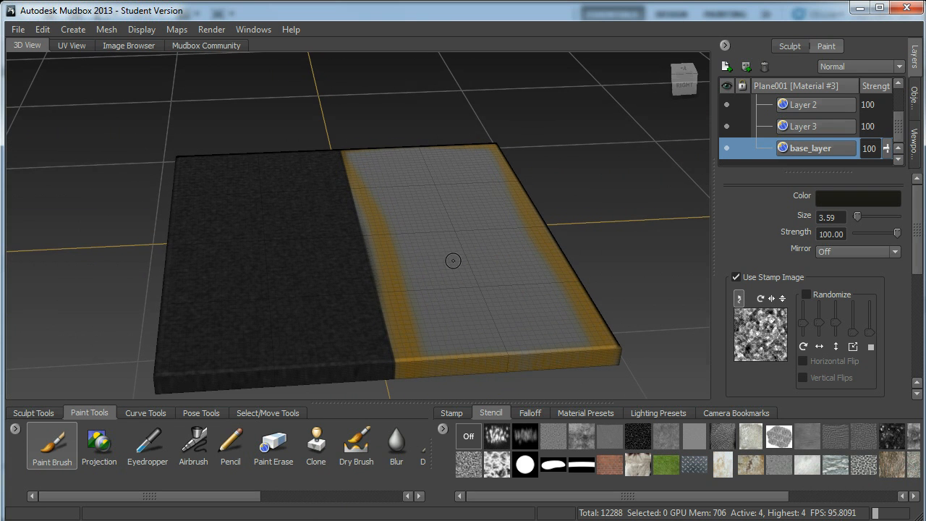
pyautogui.click(727, 149)
pyautogui.click(728, 148)
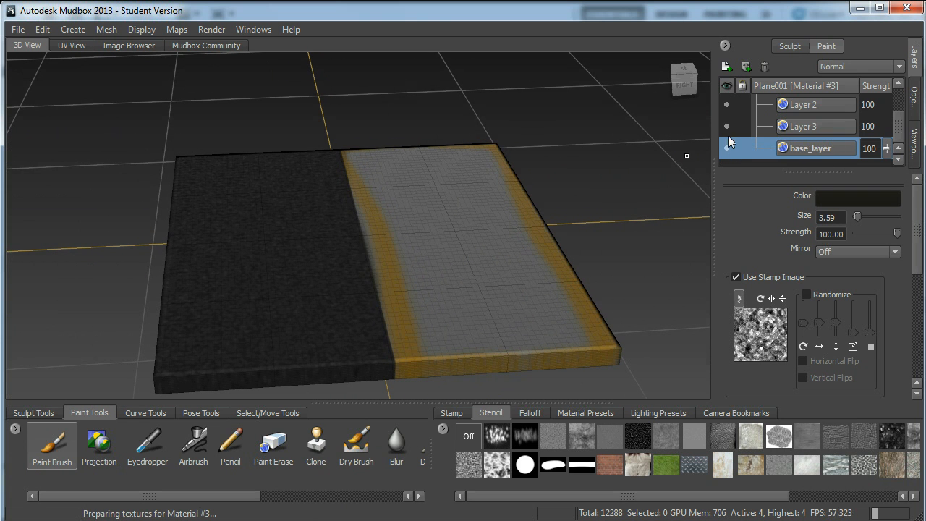
pyautogui.click(725, 126)
pyautogui.click(727, 148)
pyautogui.click(728, 105)
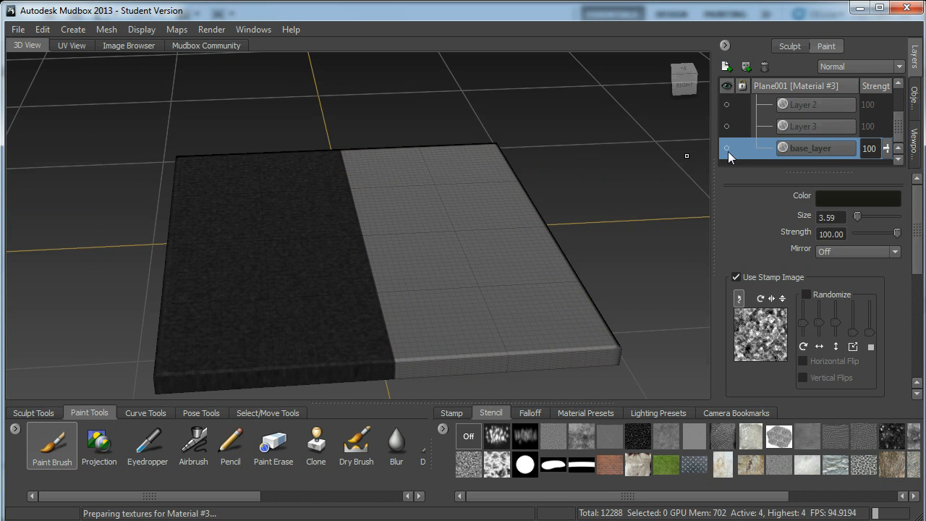
pyautogui.click(727, 126)
pyautogui.click(727, 127)
pyautogui.click(726, 105)
pyautogui.click(726, 148)
pyautogui.keyDown('alt'); pyautogui.moveTo(556, 265); pyautogui.dragTo(571, 235); pyautogui.keyUp('alt')
pyautogui.click(727, 127)
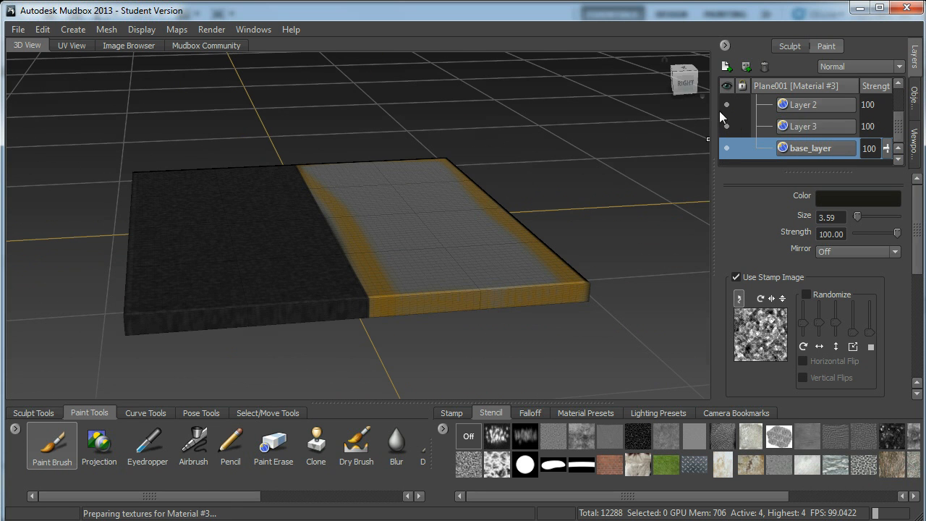
pyautogui.click(726, 105)
pyautogui.click(726, 126)
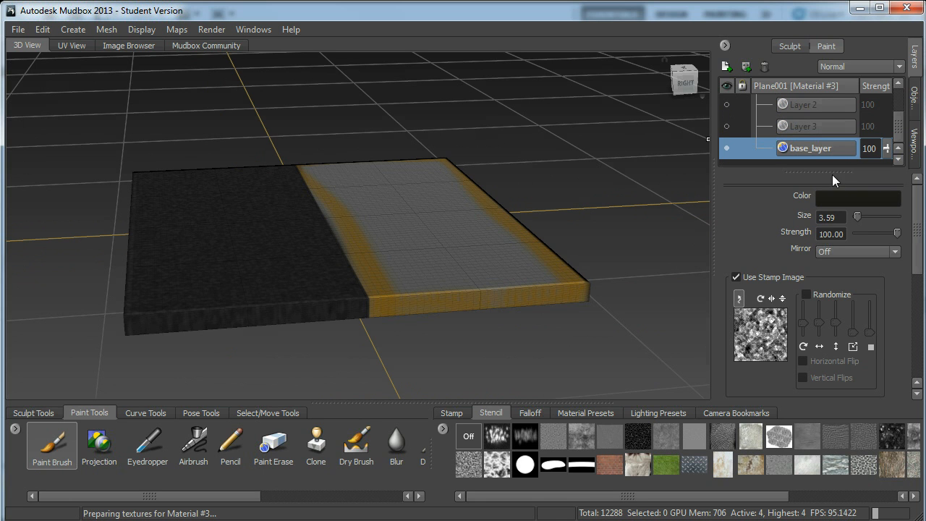
# Enlarge the layer list, show Layer 2 and Layer 3 again, and toggle Layer 1 to compare the plane with and without it.
pyautogui.moveTo(832, 172); pyautogui.dragTo(808, 312)
pyautogui.click(727, 169)
pyautogui.click(726, 148)
pyautogui.click(726, 127)
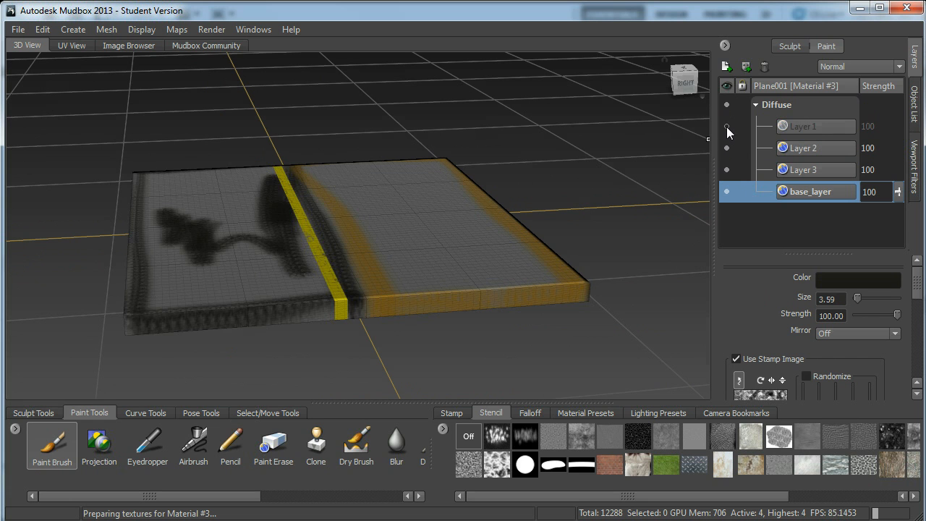
pyautogui.click(726, 127)
pyautogui.click(726, 126)
pyautogui.click(726, 126)
pyautogui.click(727, 127)
pyautogui.click(726, 127)
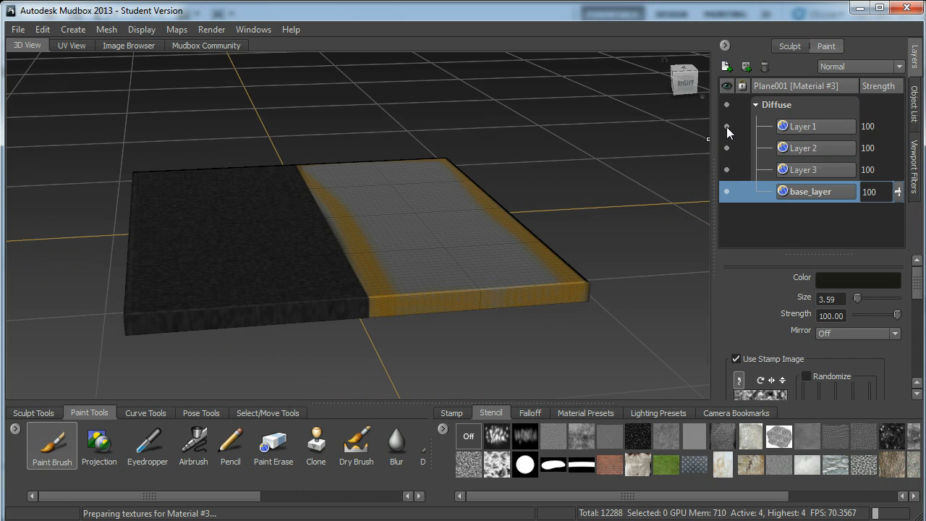
pyautogui.click(726, 127)
# Move Layer 2 above Layer 1 and make Layer 1 visible again.
pyautogui.click(788, 148)
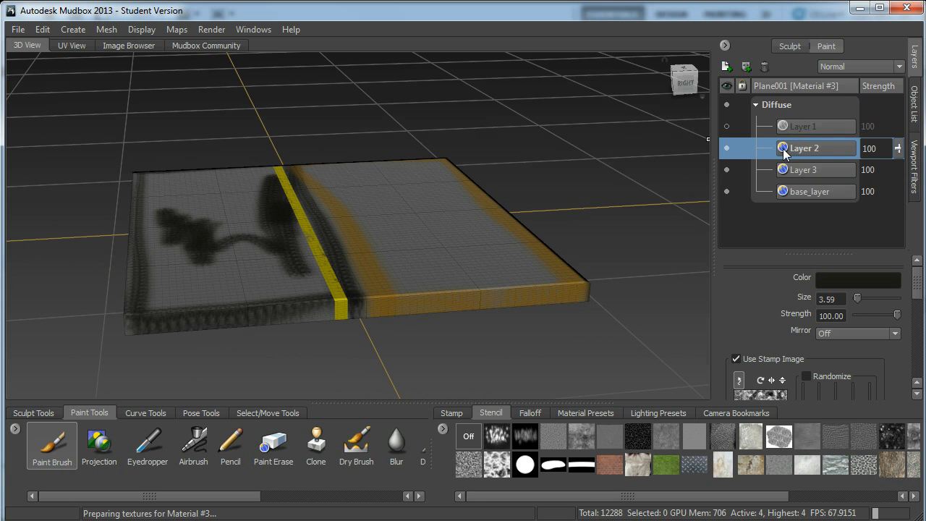
pyautogui.moveTo(808, 149); pyautogui.dragTo(797, 118)
pyautogui.click(727, 143)
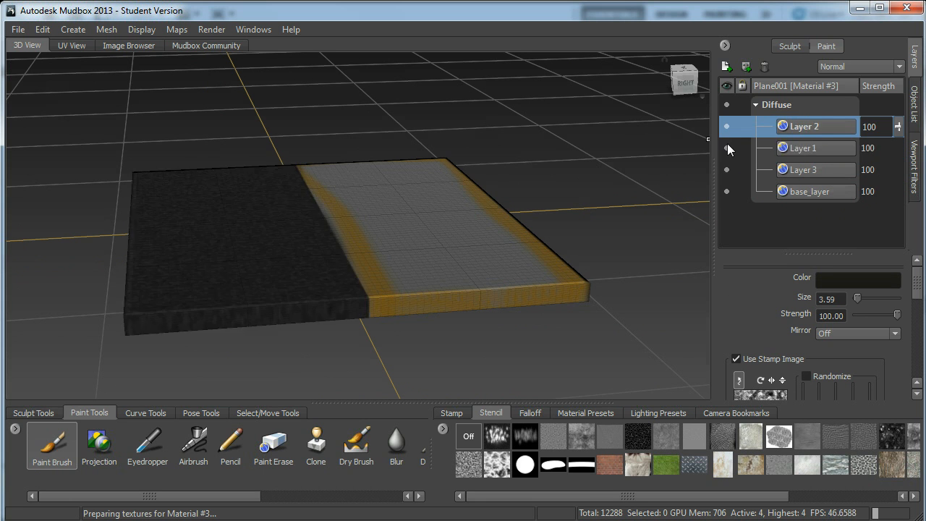
# Hide base_layer and move Layer 3 with the yellow line to the top of the Diffuse layers.
pyautogui.click(788, 152)
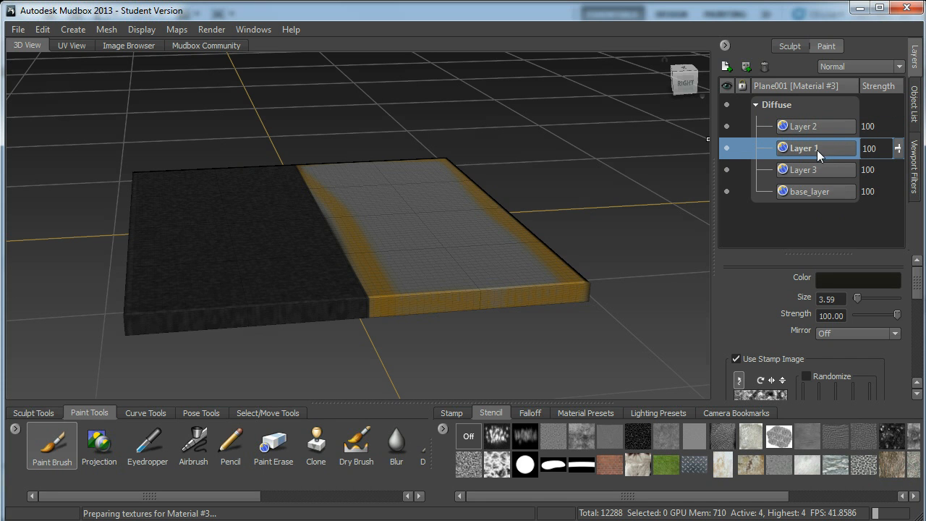
pyautogui.click(813, 172)
pyautogui.click(725, 192)
pyautogui.click(725, 192)
pyautogui.click(725, 192)
pyautogui.click(725, 170)
pyautogui.click(725, 169)
pyautogui.moveTo(813, 168); pyautogui.dragTo(803, 127)
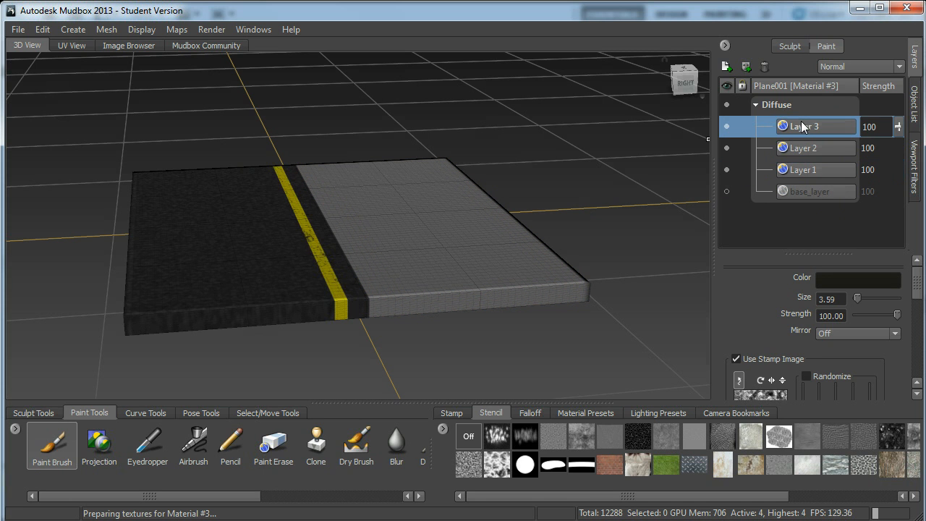
# Rename Layer 3 as yrllow_line.
pyautogui.doubleClick(795, 127)
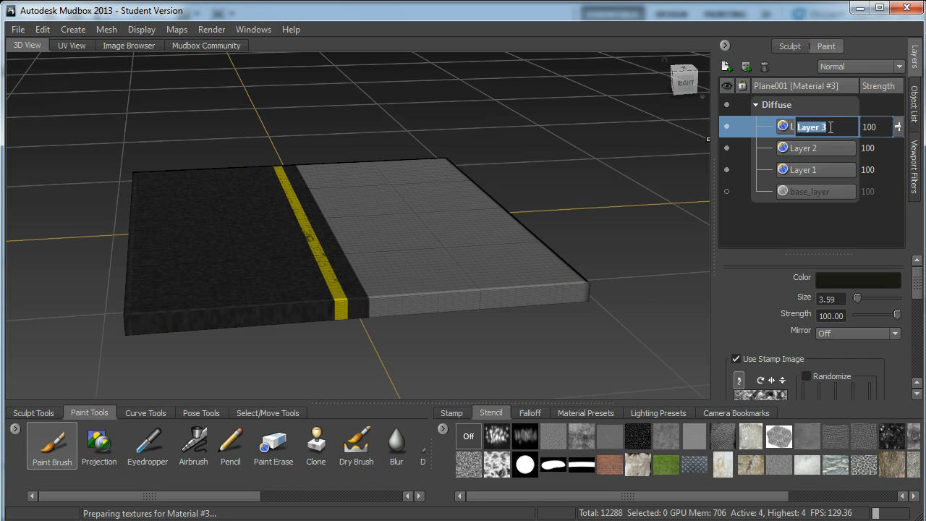
pyautogui.write('yrllow_')
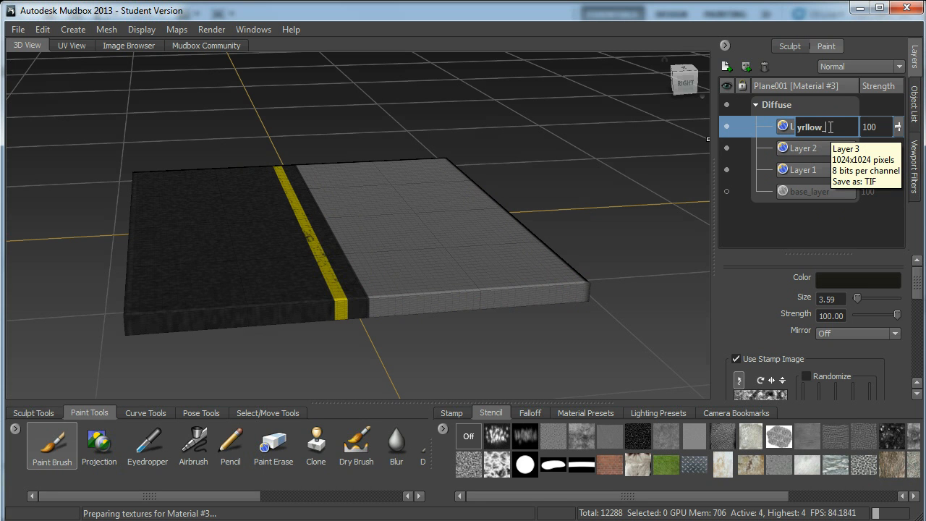
pyautogui.write('line')
pyautogui.press('Return')
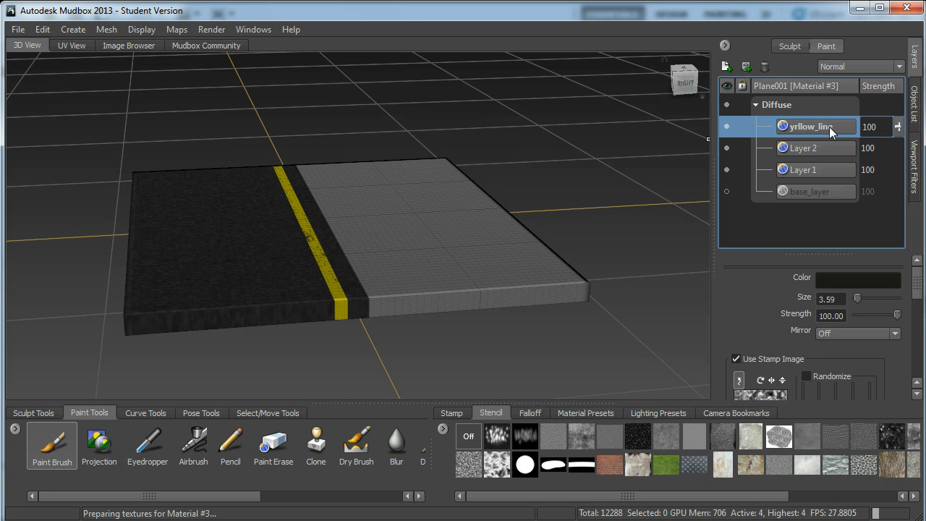
# Hide Layer 2 and make base_layer visible again.
pyautogui.click(727, 147)
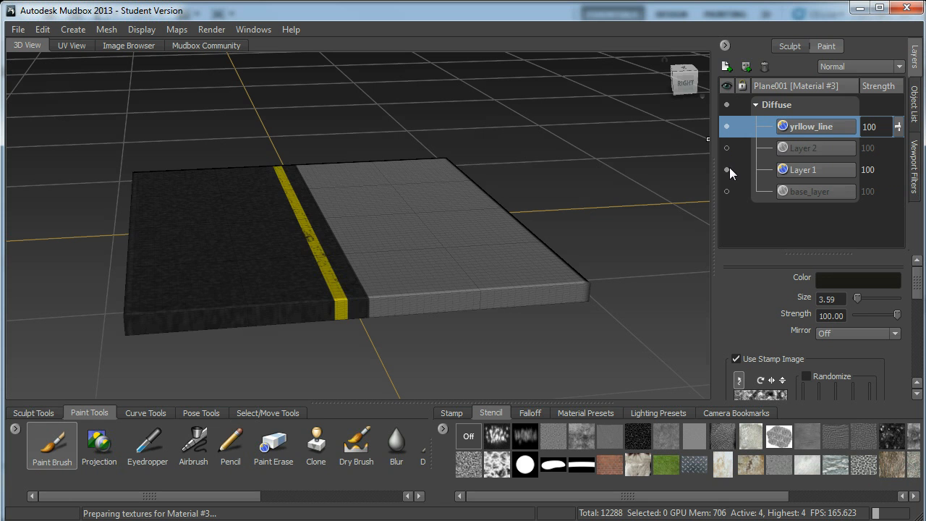
pyautogui.click(725, 191)
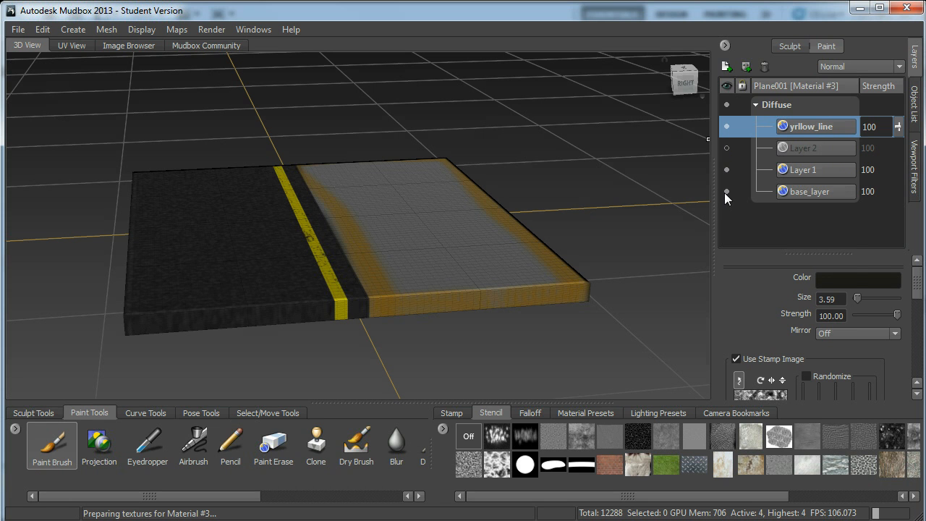
pyautogui.rightClick(724, 192)
# Rename base_layer as zooside.
pyautogui.click(814, 188)
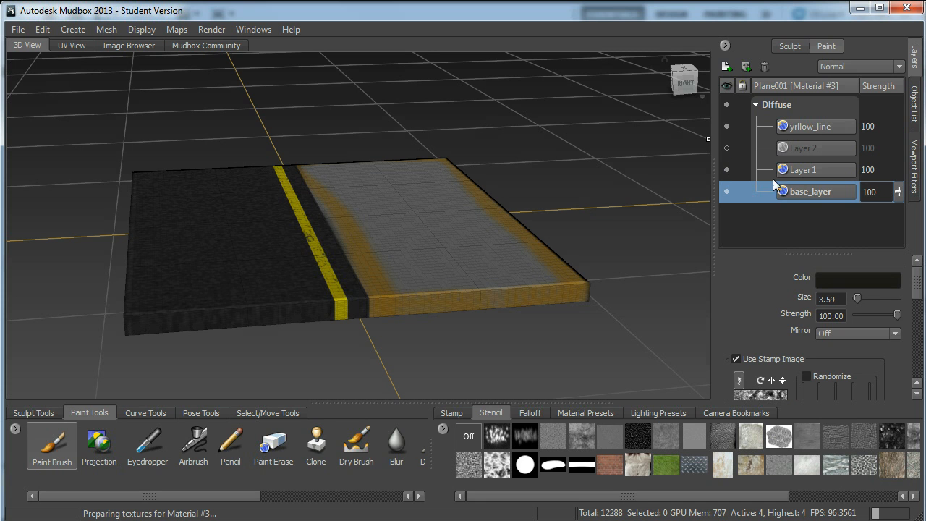
pyautogui.doubleClick(796, 193)
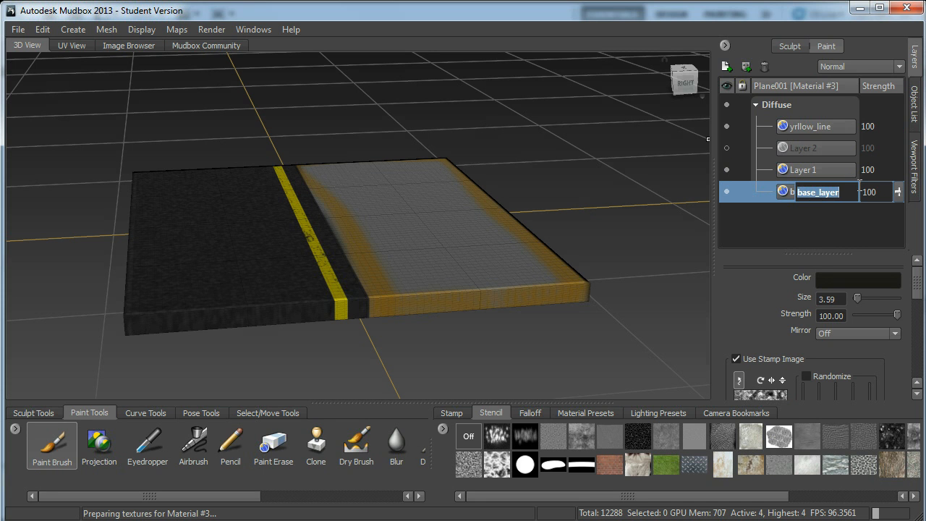
pyautogui.write('boo')
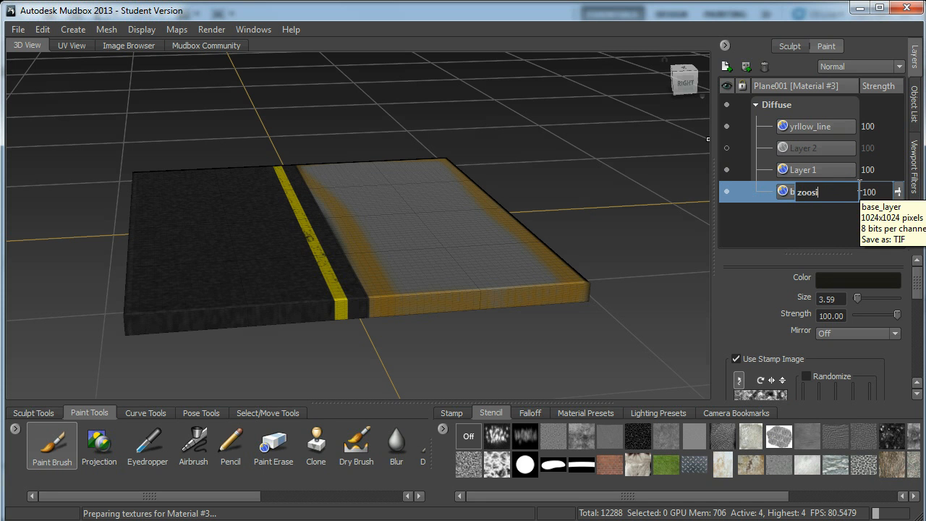
pyautogui.write('side')
pyautogui.press('Return')
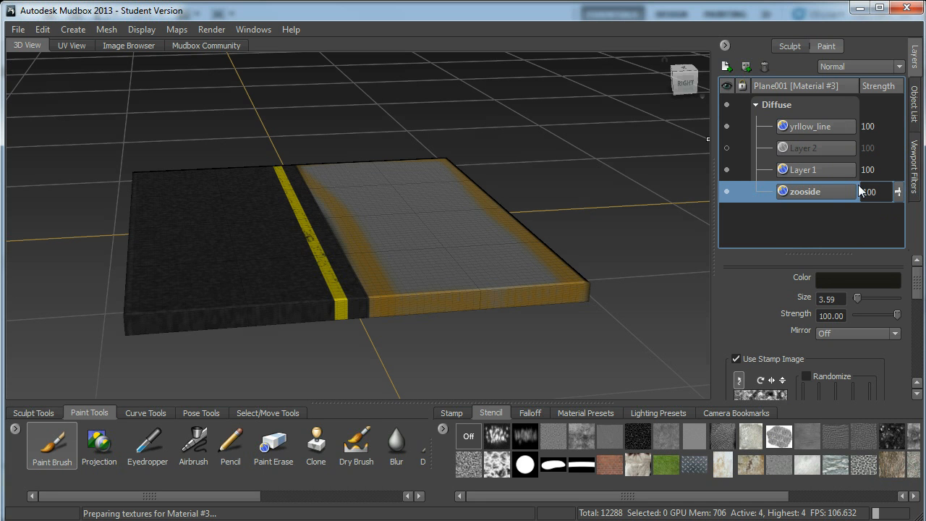
# Check Layer 1 by toggling its visibility, and rename it as road.
pyautogui.click(726, 169)
pyautogui.click(726, 170)
pyautogui.doubleClick(793, 171)
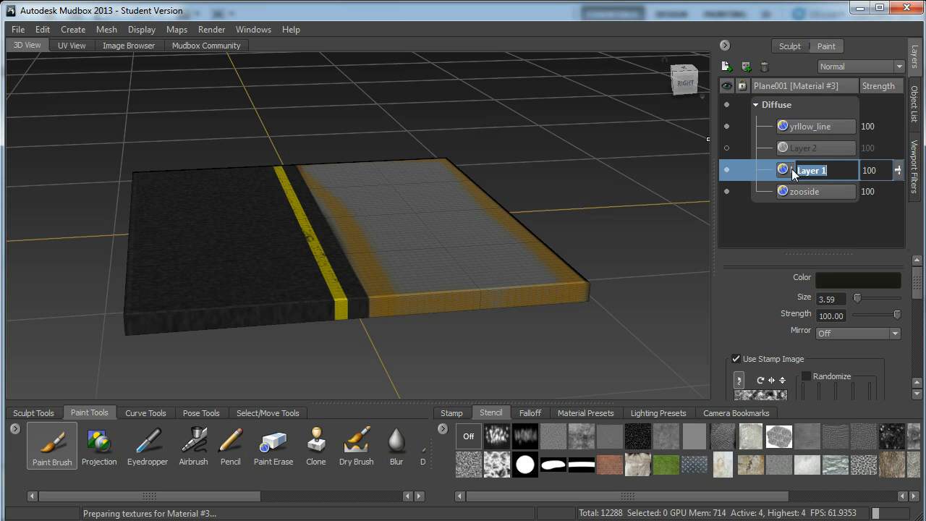
pyautogui.write('road')
pyautogui.press('Return')
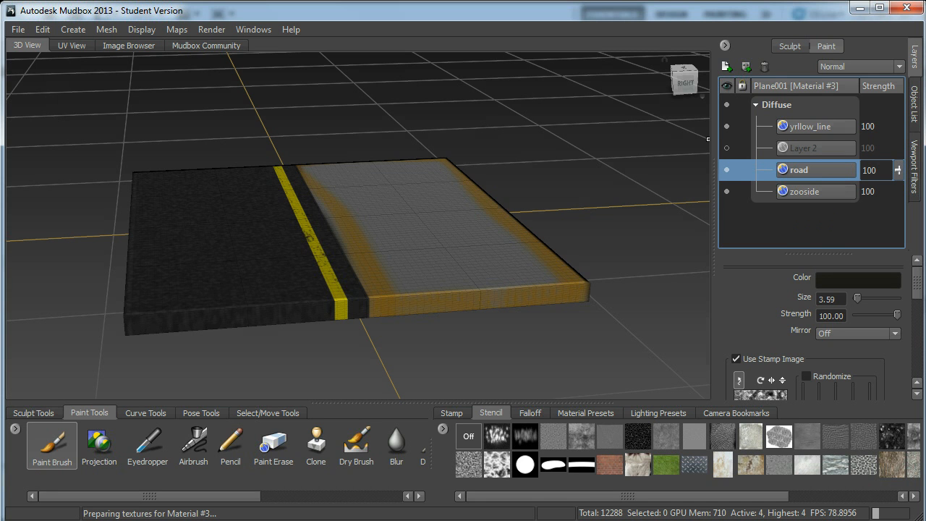
# Delete the hidden Layer 2 from the Diffuse layers.
pyautogui.click(779, 149)
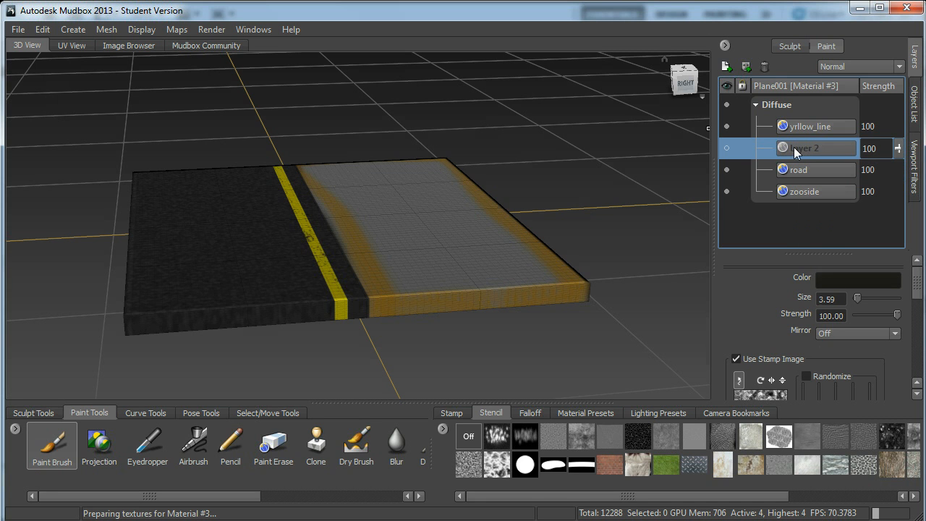
pyautogui.rightClick(795, 151)
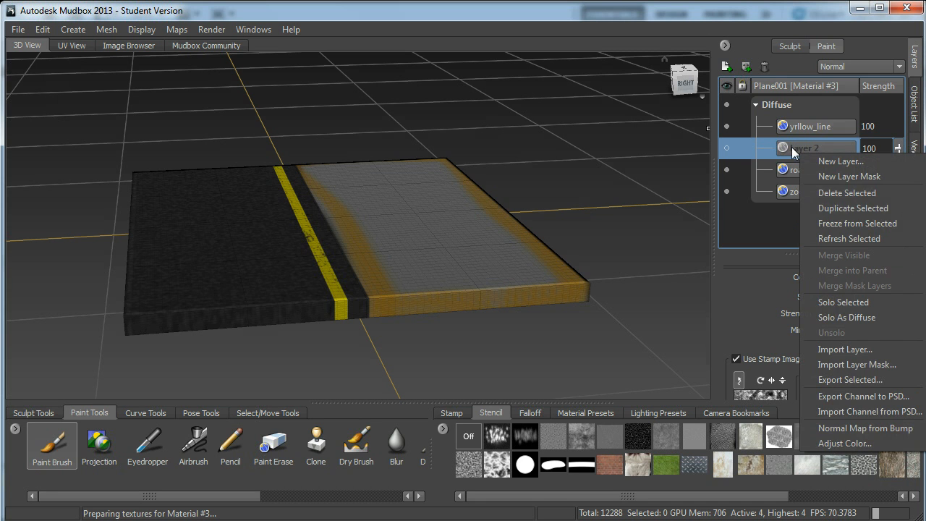
pyautogui.click(835, 199)
# View the plane from the top, and load the Floor_2.jpg concrete texture in the Image Browser.
pyautogui.keyDown('alt'); pyautogui.moveTo(390, 308); pyautogui.dragTo(390, 269, button='middle'); pyautogui.keyUp('alt')
pyautogui.moveTo(391, 269)
pyautogui.keyDown('alt'); pyautogui.mouseDown()
pyautogui.moveTo(345, 290)
pyautogui.moveTo(399, 285)
pyautogui.moveTo(402, 236)
pyautogui.moveTo(392, 227)
pyautogui.mouseUp(); pyautogui.keyUp('alt')
pyautogui.keyDown('alt'); pyautogui.moveTo(393, 227); pyautogui.dragTo(393, 250, button='middle'); pyautogui.keyUp('alt')
pyautogui.keyDown('alt'); pyautogui.moveTo(393, 250); pyautogui.dragTo(342, 187, button='right'); pyautogui.keyUp('alt')
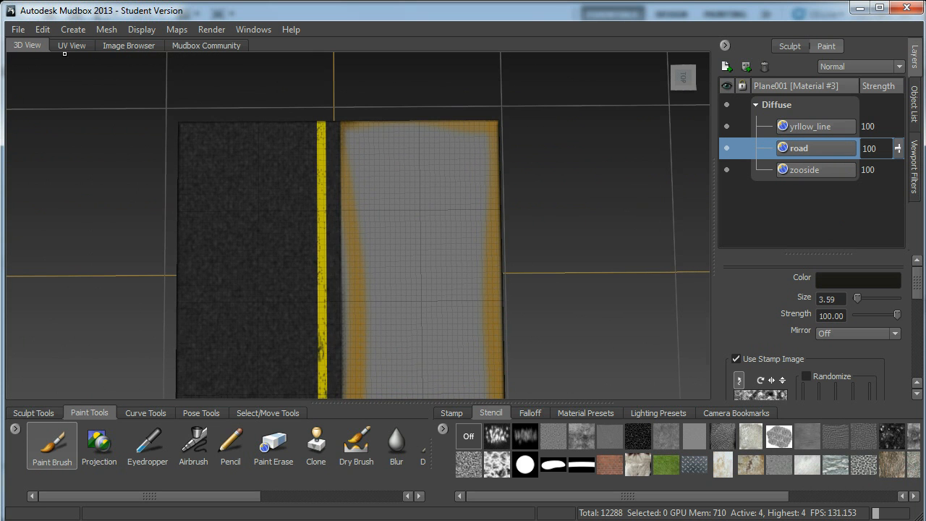
pyautogui.click(132, 44)
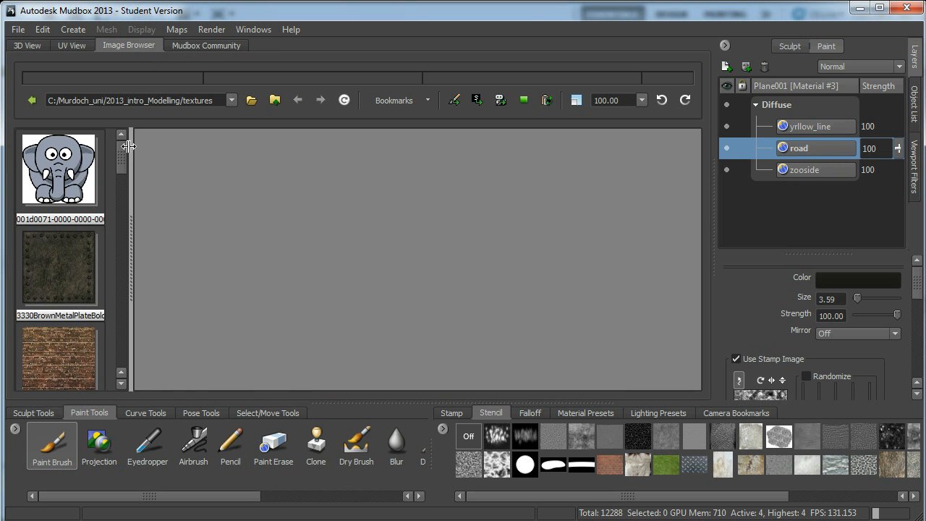
pyautogui.moveTo(122, 152); pyautogui.dragTo(145, 186)
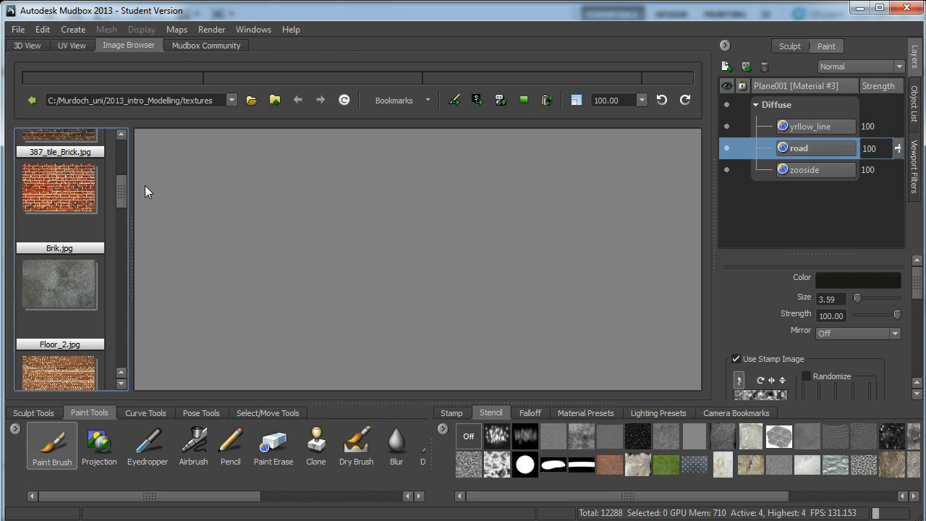
pyautogui.click(77, 287)
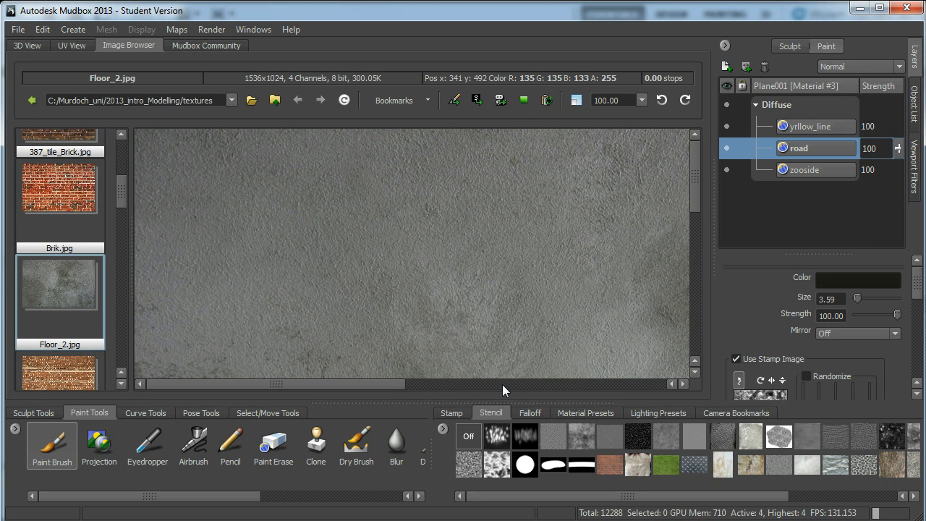
pyautogui.moveTo(699, 190); pyautogui.dragTo(717, 330)
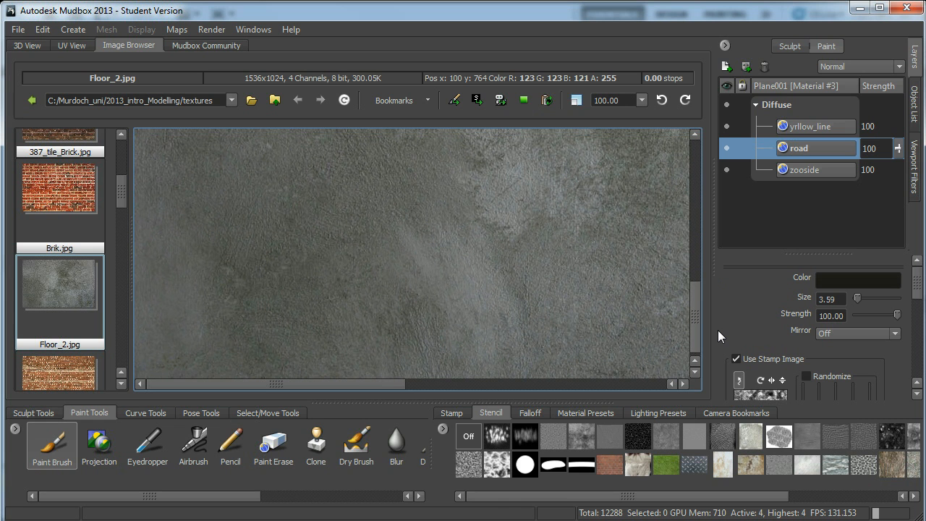
pyautogui.moveTo(718, 330); pyautogui.dragTo(721, 313)
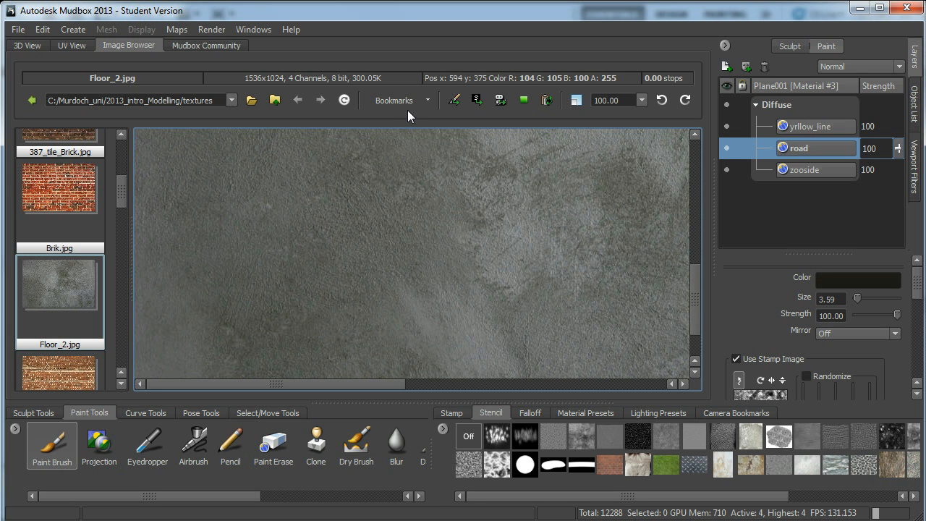
pyautogui.moveTo(390, 382)
pyautogui.mouseDown()
pyautogui.moveTo(415, 384)
pyautogui.moveTo(396, 385)
pyautogui.mouseUp()
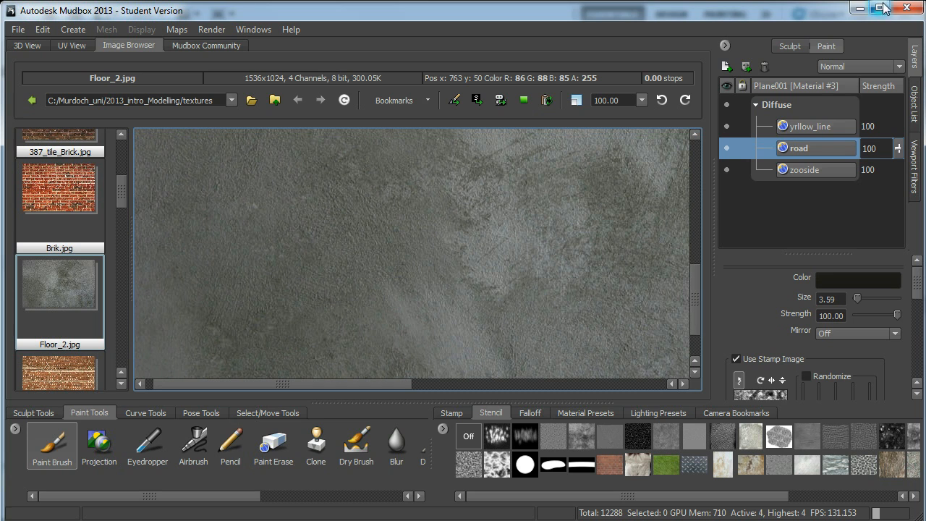
# Switch to Windows Explorer and open the textures folder in C:\Murdoch_uni\2013_intro_Modelling.
pyautogui.click(860, 7)
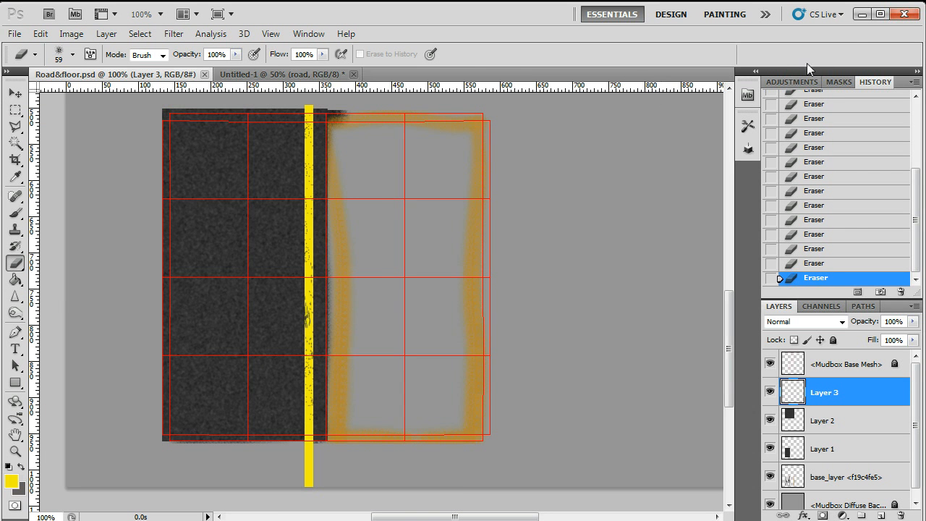
pyautogui.click(861, 15)
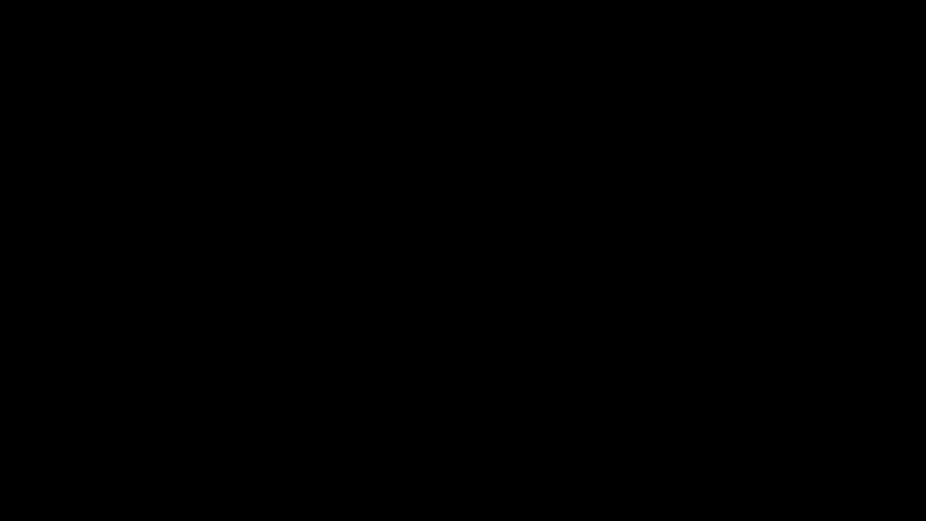
pyautogui.moveTo(233, 204); pyautogui.dragTo(134, 208)
pyautogui.press('super+e')
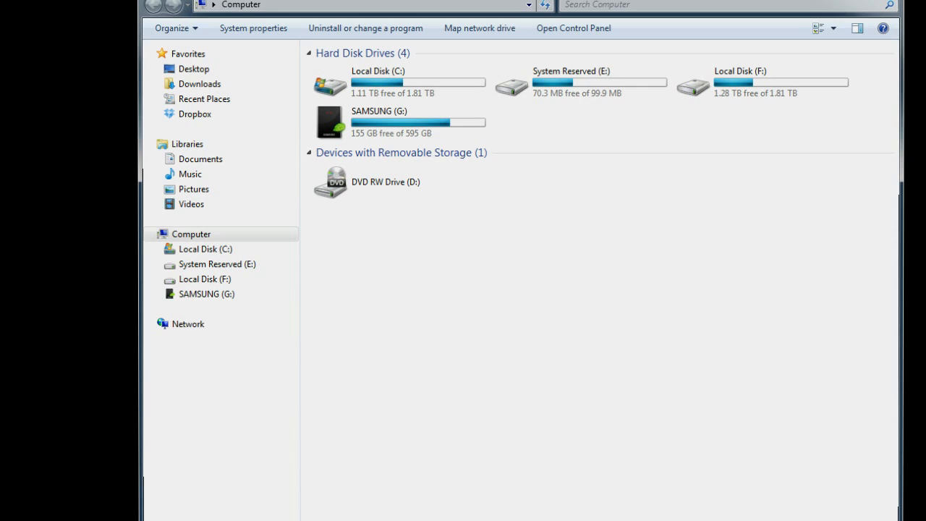
pyautogui.doubleClick(424, 77)
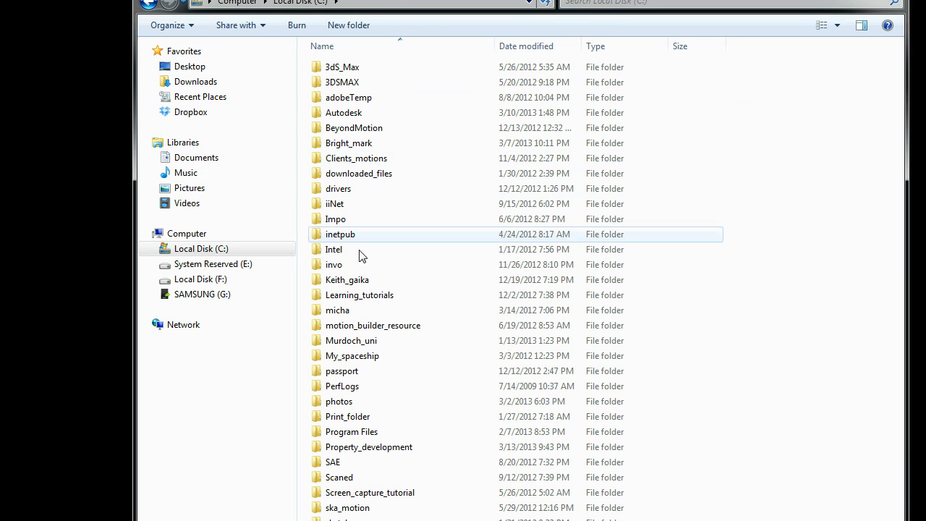
pyautogui.doubleClick(361, 338)
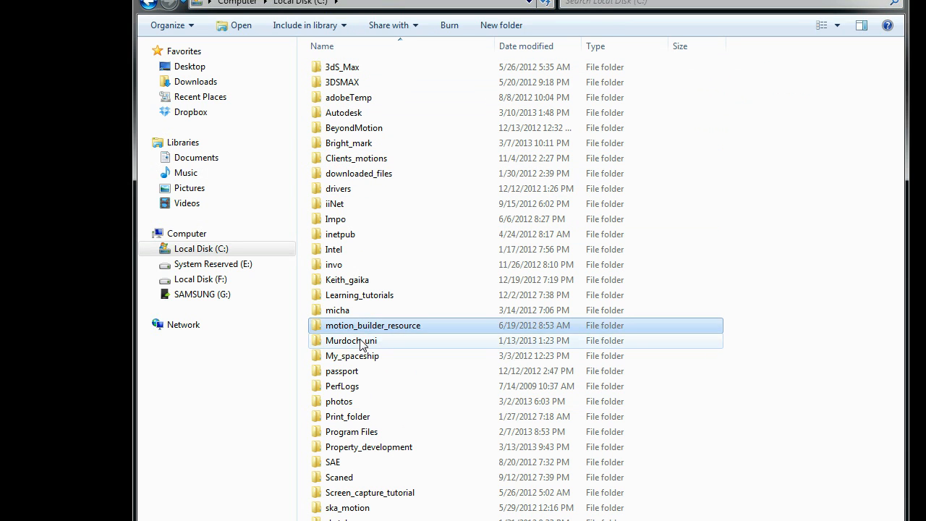
pyautogui.doubleClick(358, 83)
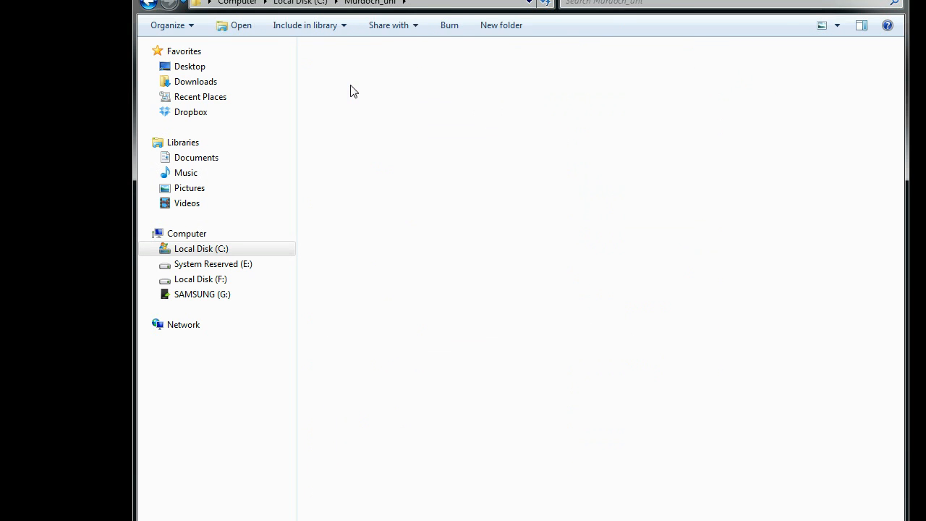
pyautogui.doubleClick(529, 94)
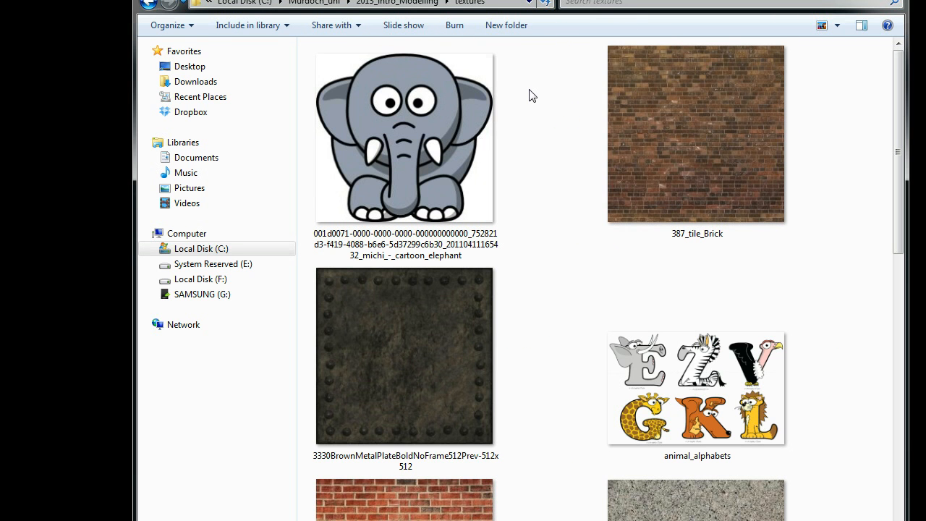
# View the grey concrete floor image from the textures folder, close it and return to Mudbox.
pyautogui.moveTo(895, 246); pyautogui.dragTo(921, 376)
pyautogui.click(368, 234)
pyautogui.doubleClick(368, 239)
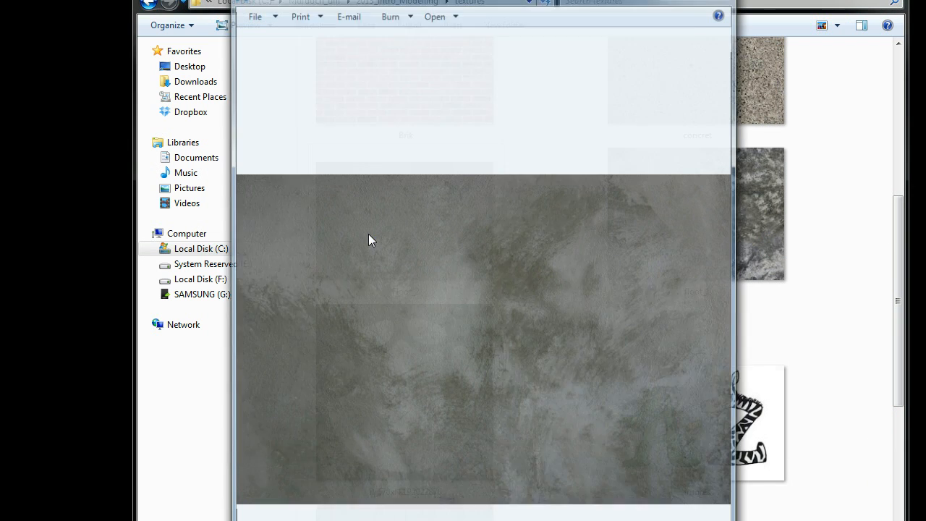
pyautogui.click(722, 0)
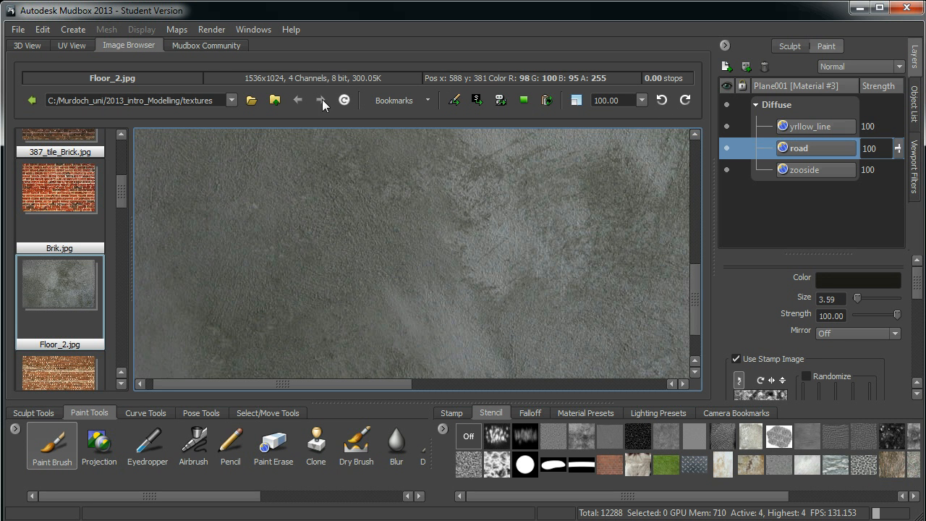
# Set Floor_2.jpg as the stencil and return to the 3D view.
pyautogui.click(251, 101)
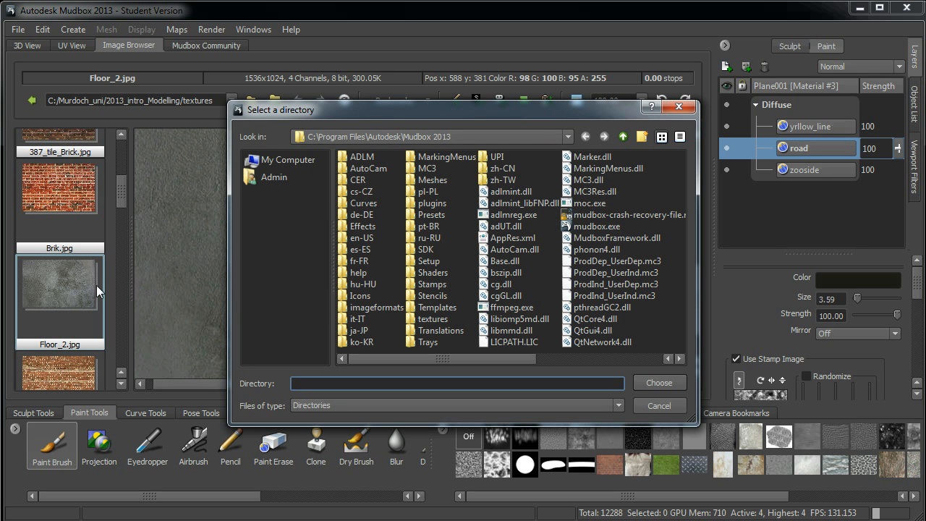
pyautogui.click(680, 109)
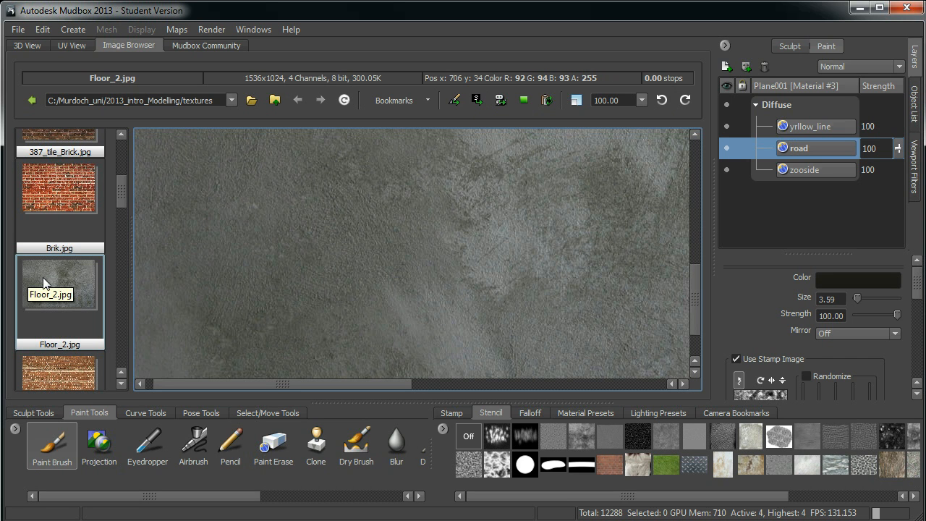
pyautogui.click(478, 101)
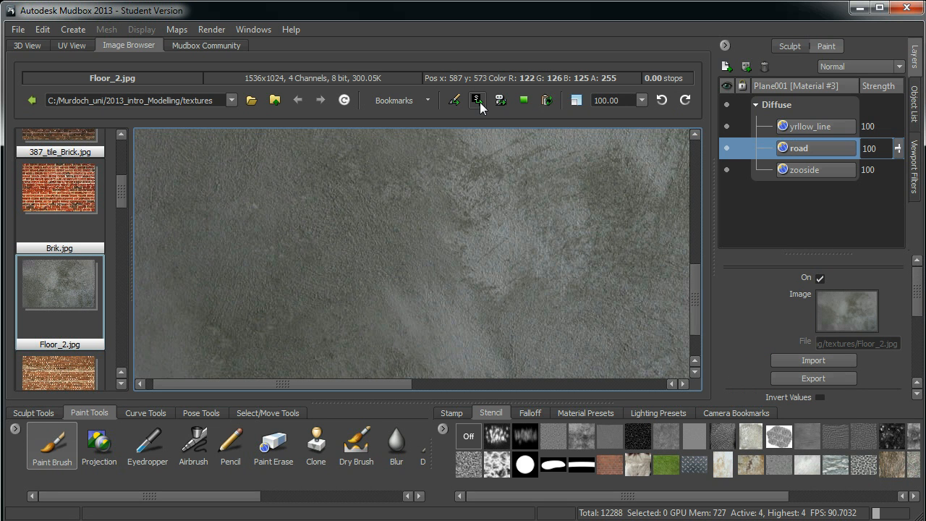
pyautogui.click(38, 46)
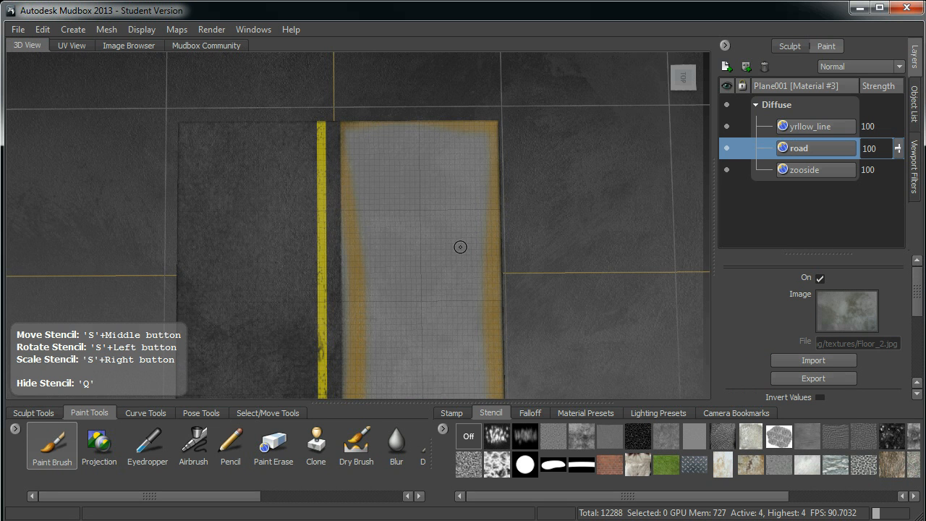
# Scale down the concrete stencil and move it beside the plane.
pyautogui.keyDown('alt'); pyautogui.moveTo(593, 264); pyautogui.dragTo(469, 180, button='right'); pyautogui.keyUp('alt')
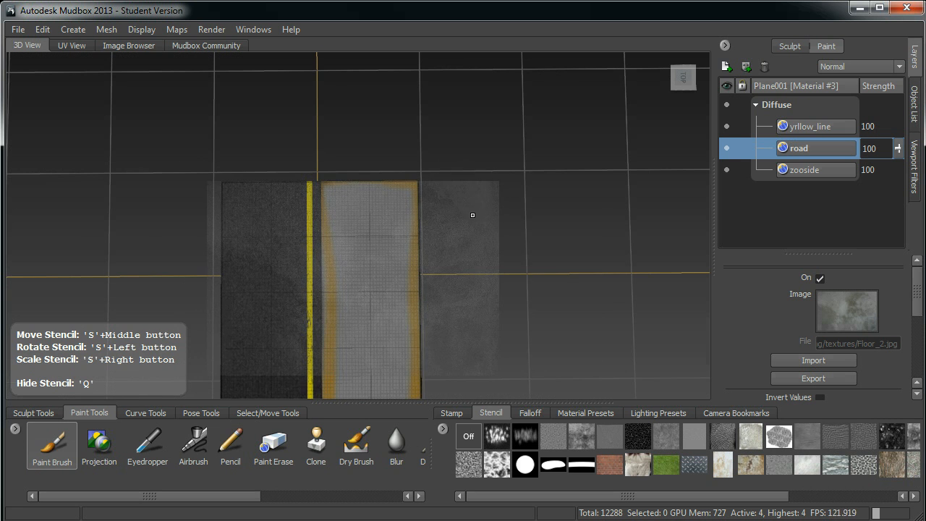
pyautogui.moveTo(473, 215); pyautogui.dragTo(500, 252, button='right')
pyautogui.keyDown('alt'); pyautogui.moveTo(470, 256); pyautogui.dragTo(552, 257, button='middle'); pyautogui.keyUp('alt')
pyautogui.press('q')
pyautogui.press('q')
pyautogui.moveTo(557, 271); pyautogui.dragTo(510, 255, button='right')
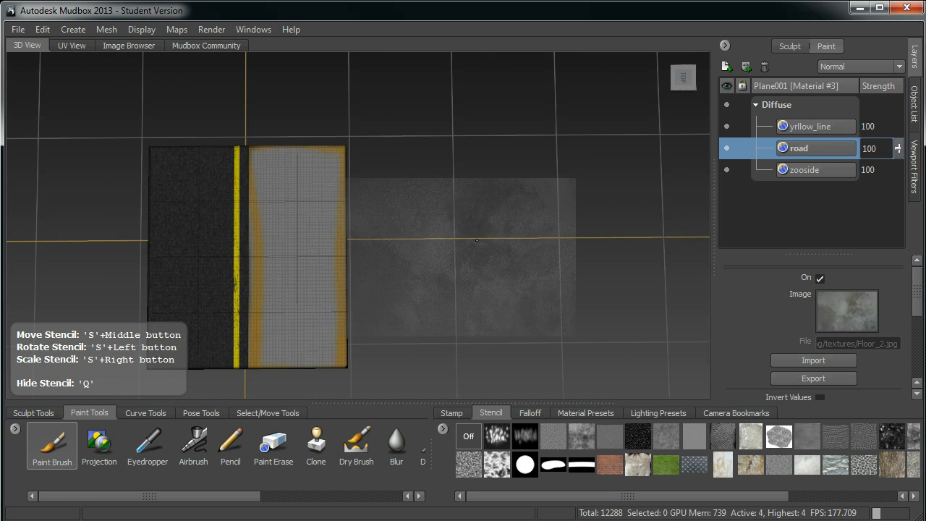
# Choose the Projection tool, rotate the stencil upright and place it over the grey floor area.
pyautogui.click(99, 445)
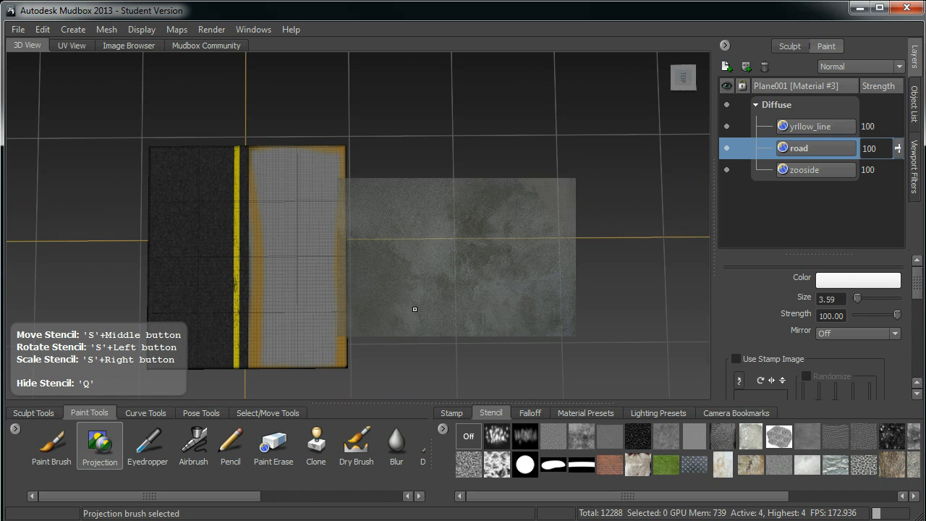
pyautogui.moveTo(413, 309); pyautogui.dragTo(415, 350)
pyautogui.moveTo(470, 371); pyautogui.dragTo(326, 307, button='middle')
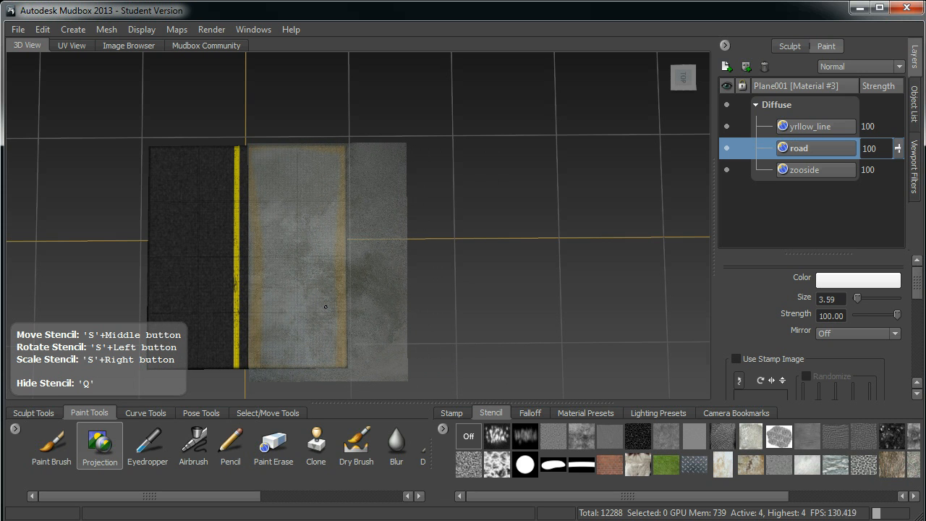
# Select the zooside layer and realign the stencil to cover the whole grey and orange floor area beside the yellow line.
pyautogui.click(800, 172)
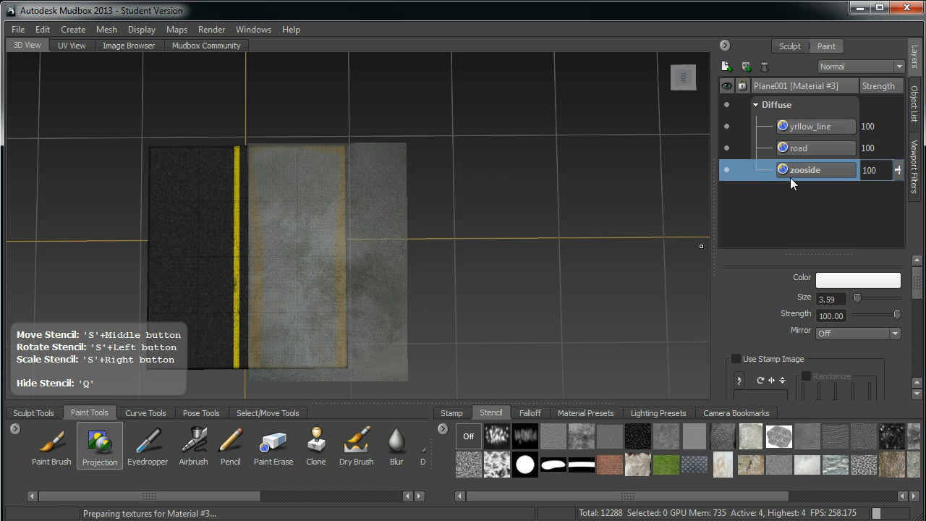
pyautogui.moveTo(279, 286); pyautogui.dragTo(272, 284, button='middle')
pyautogui.keyDown('alt'); pyautogui.moveTo(269, 284); pyautogui.dragTo(334, 297, button='right'); pyautogui.keyUp('alt')
pyautogui.keyDown('alt'); pyautogui.moveTo(334, 296); pyautogui.dragTo(366, 265, button='middle'); pyautogui.keyUp('alt')
pyautogui.keyDown('alt'); pyautogui.moveTo(366, 265); pyautogui.dragTo(349, 263, button='right'); pyautogui.keyUp('alt')
pyautogui.moveTo(349, 263)
pyautogui.keyDown('alt'); pyautogui.mouseDown(button='middle')
pyautogui.moveTo(316, 235)
pyautogui.moveTo(313, 257)
pyautogui.mouseUp(button='middle'); pyautogui.keyUp('alt')
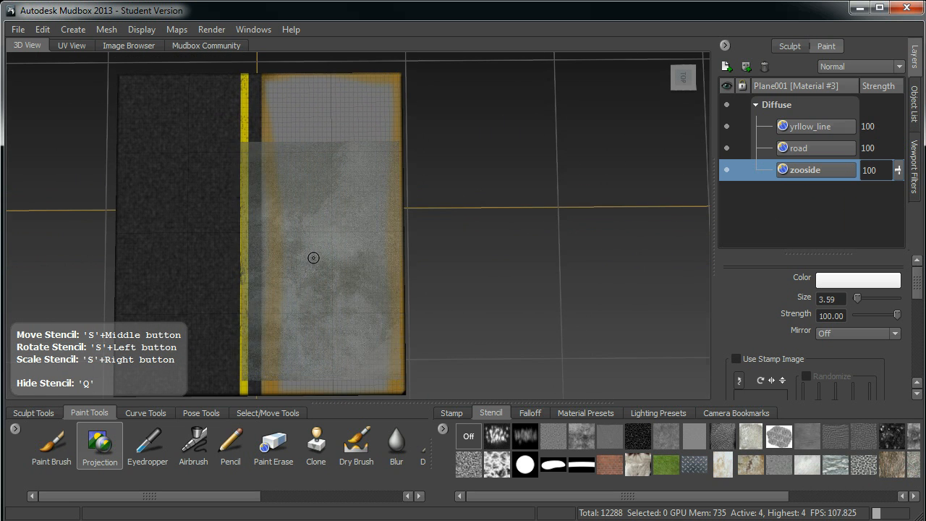
pyautogui.moveTo(331, 252); pyautogui.dragTo(343, 272, button='right')
pyautogui.moveTo(343, 262); pyautogui.dragTo(362, 224, button='middle')
pyautogui.moveTo(362, 223); pyautogui.dragTo(364, 226, button='right')
pyautogui.moveTo(363, 226)
pyautogui.mouseDown(button='middle')
pyautogui.moveTo(360, 202)
pyautogui.moveTo(367, 225)
pyautogui.mouseUp(button='middle')
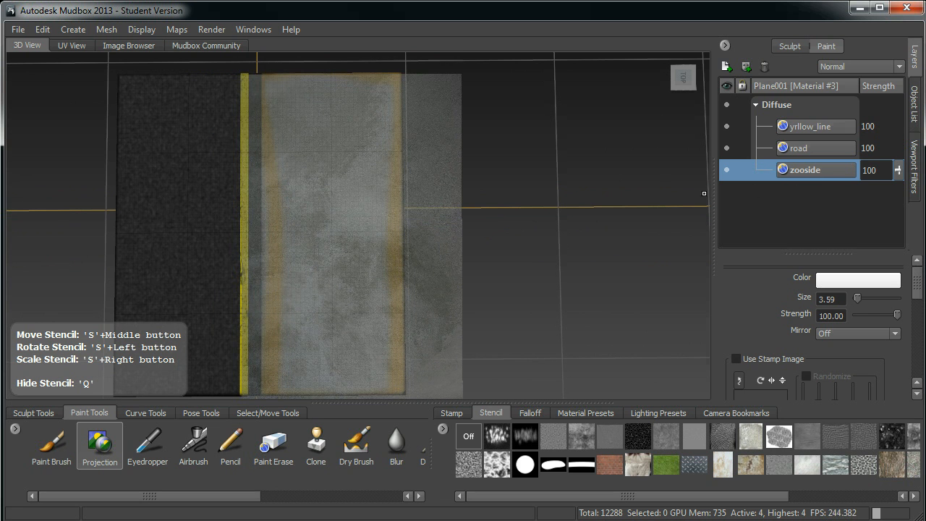
# Project the concrete texture onto the floor area with brush size 57.35, and check coverage by moving zooside to the top and back down.
pyautogui.moveTo(241, 278); pyautogui.dragTo(327, 277)
pyautogui.moveTo(347, 239)
pyautogui.mouseDown()
pyautogui.moveTo(309, 185)
pyautogui.moveTo(361, 153)
pyautogui.moveTo(375, 162)
pyautogui.moveTo(283, 99)
pyautogui.moveTo(289, 181)
pyautogui.moveTo(276, 311)
pyautogui.moveTo(237, 352)
pyautogui.moveTo(240, 325)
pyautogui.mouseUp()
pyautogui.moveTo(289, 289)
pyautogui.mouseDown()
pyautogui.moveTo(355, 325)
pyautogui.moveTo(362, 402)
pyautogui.moveTo(281, 370)
pyautogui.mouseUp()
pyautogui.moveTo(792, 171); pyautogui.dragTo(799, 117)
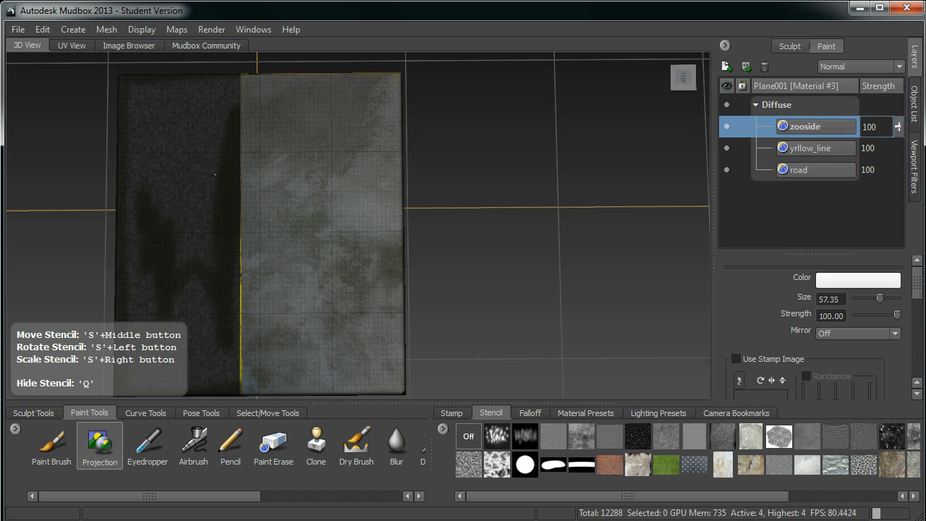
pyautogui.moveTo(812, 200); pyautogui.dragTo(795, 175)
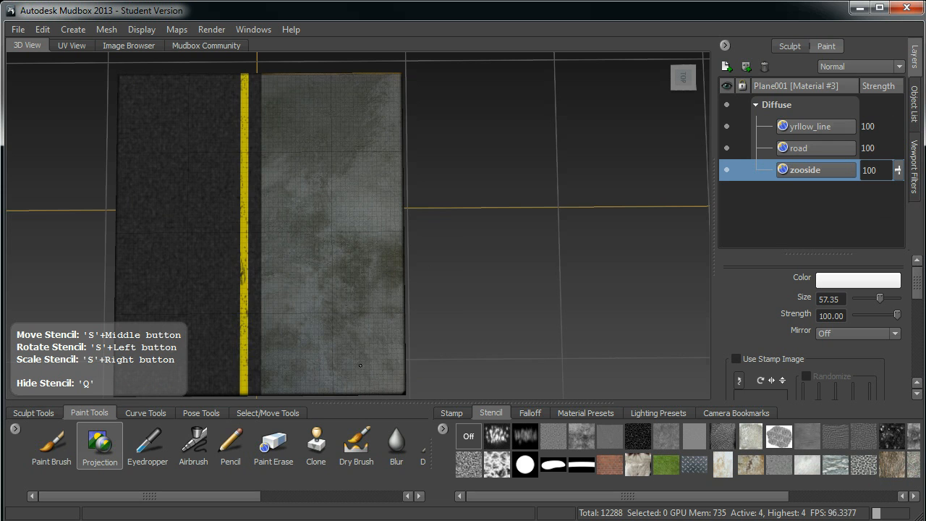
# Flatten the road mesh to UV space to expose the side faces of the zooside floor.
pyautogui.moveTo(357, 363)
pyautogui.keyDown('alt'); pyautogui.mouseDown()
pyautogui.moveTo(492, 209)
pyautogui.moveTo(500, 267)
pyautogui.moveTo(376, 236)
pyautogui.mouseUp(); pyautogui.keyUp('alt')
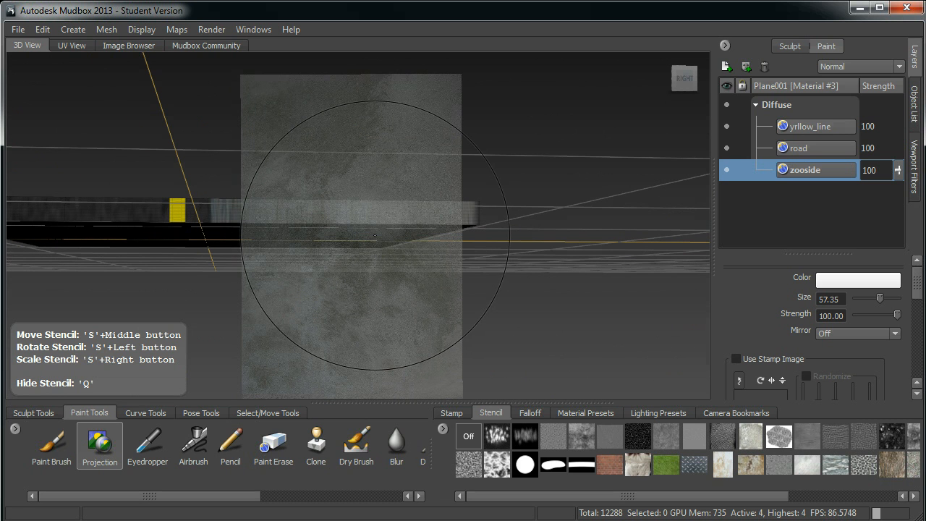
pyautogui.click(102, 32)
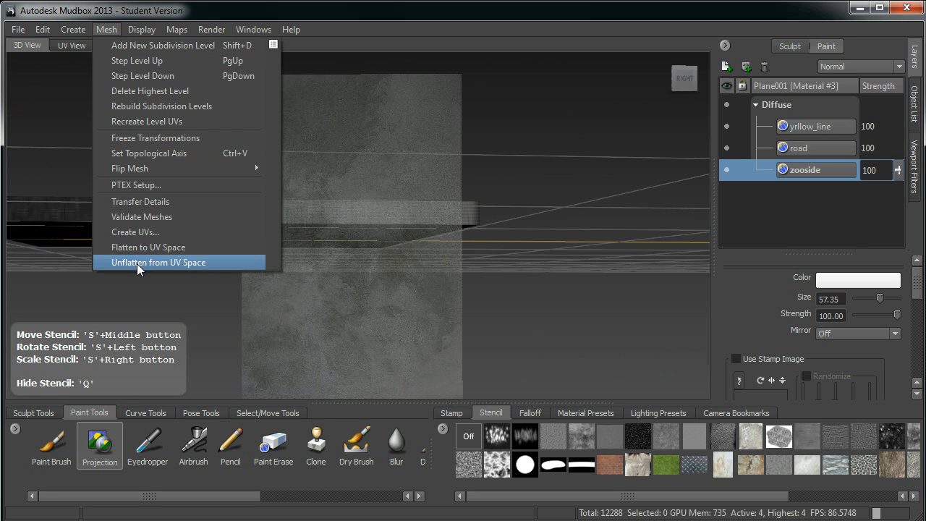
pyautogui.click(127, 247)
pyautogui.keyDown('alt'); pyautogui.moveTo(383, 237); pyautogui.dragTo(406, 213); pyautogui.keyUp('alt')
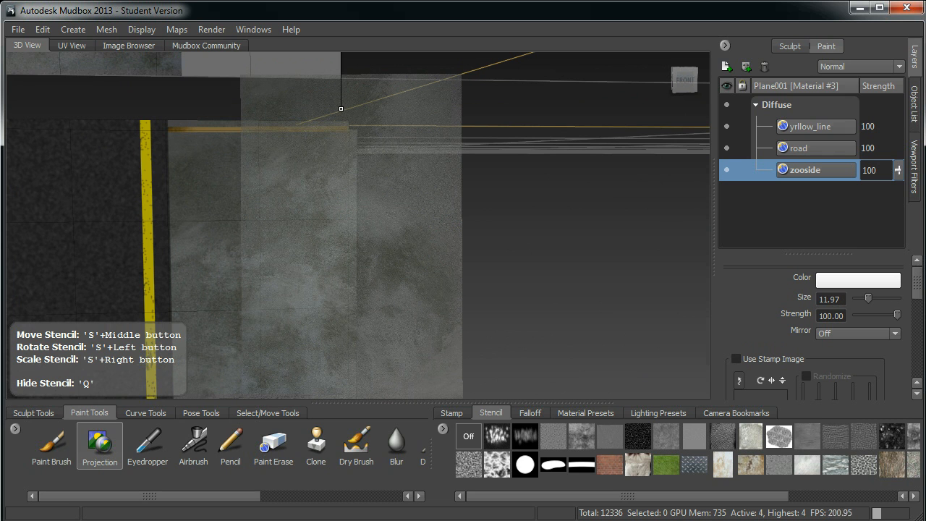
# Project the concrete texture over the orange strip and narrow edge faces of the flattened zooside floor with brush size 3.01.
pyautogui.moveTo(324, 189); pyautogui.dragTo(295, 189)
pyautogui.moveTo(348, 131); pyautogui.dragTo(310, 126)
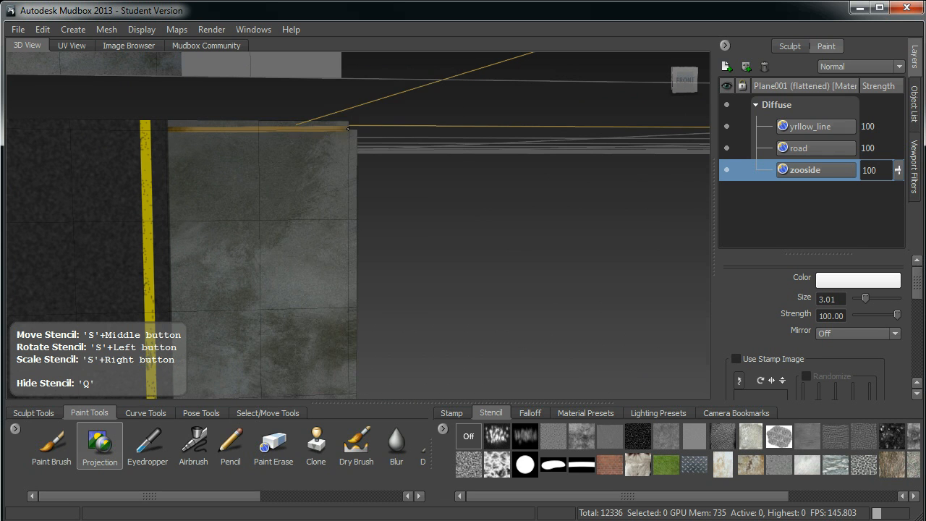
pyautogui.moveTo(183, 125); pyautogui.dragTo(186, 127)
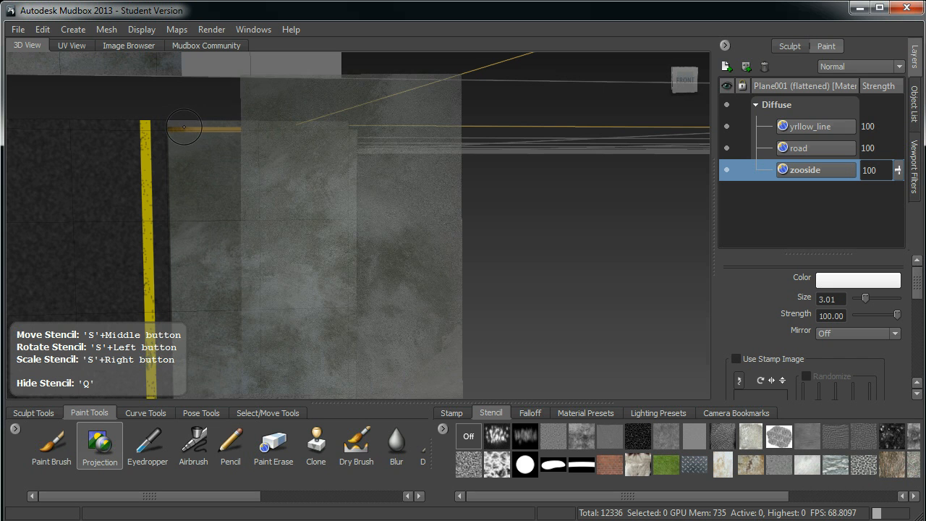
pyautogui.moveTo(351, 167)
pyautogui.keyDown('alt'); pyautogui.mouseDown()
pyautogui.moveTo(367, 173)
pyautogui.moveTo(339, 142)
pyautogui.moveTo(277, 135)
pyautogui.mouseUp(); pyautogui.keyUp('alt')
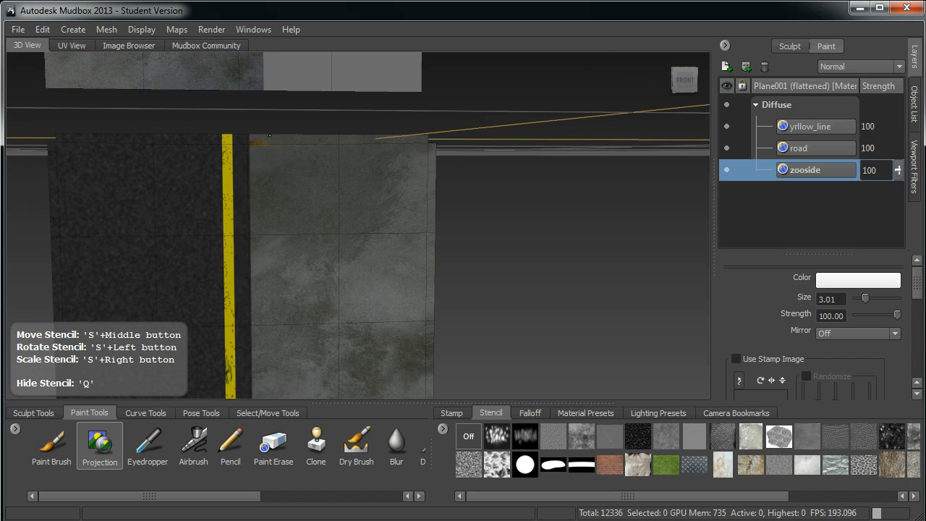
pyautogui.keyDown('alt'); pyautogui.moveTo(397, 201); pyautogui.dragTo(386, 113); pyautogui.keyUp('alt')
pyautogui.moveTo(405, 175); pyautogui.dragTo(337, 181)
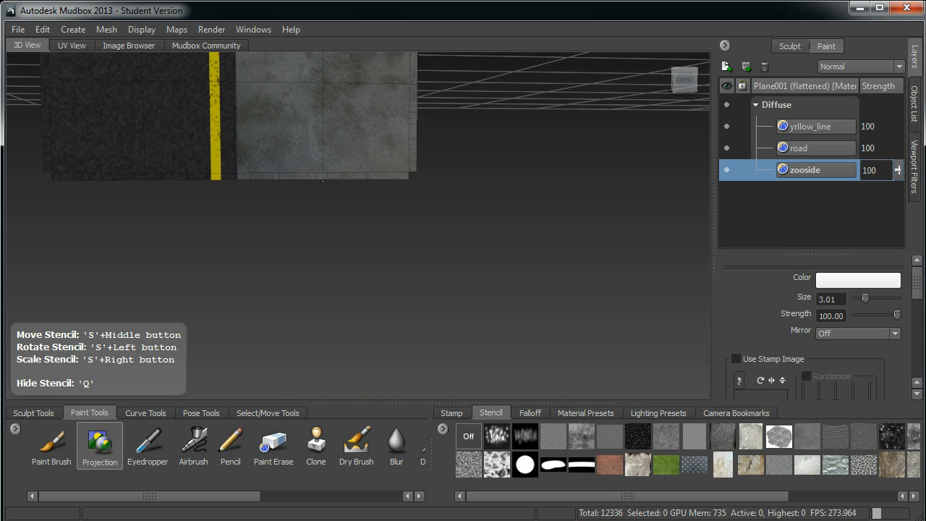
pyautogui.keyDown('alt'); pyautogui.moveTo(407, 204); pyautogui.dragTo(396, 164); pyautogui.keyUp('alt')
pyautogui.moveTo(283, 105); pyautogui.dragTo(291, 137)
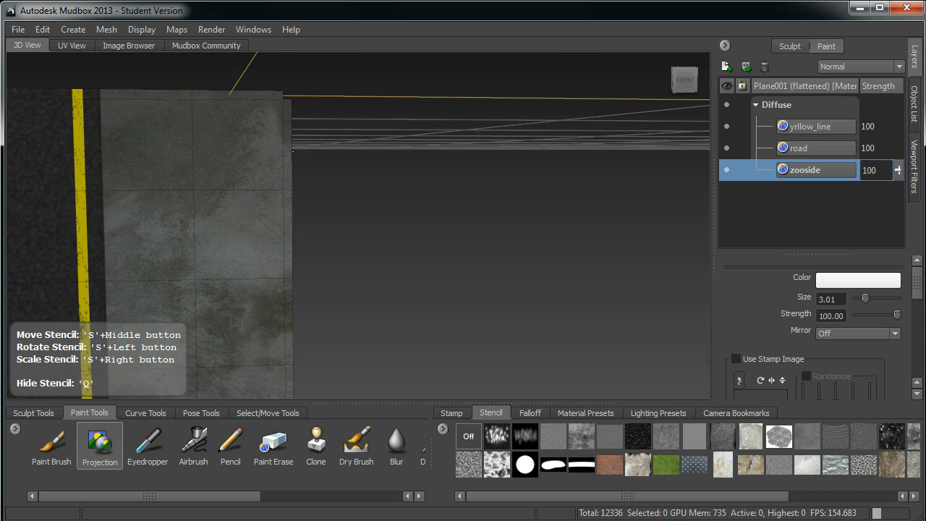
# Project the concrete texture onto the remaining flattened mesh pieces of the zooside area, enlarging the brush to size 13.09.
pyautogui.moveTo(298, 222); pyautogui.dragTo(297, 165)
pyautogui.moveTo(334, 110)
pyautogui.keyDown('alt'); pyautogui.mouseDown(button='middle')
pyautogui.moveTo(368, 188)
pyautogui.moveTo(372, 254)
pyautogui.moveTo(374, 218)
pyautogui.mouseUp(button='middle'); pyautogui.keyUp('alt')
pyautogui.moveTo(374, 217)
pyautogui.keyDown('alt'); pyautogui.mouseDown()
pyautogui.moveTo(377, 95)
pyautogui.moveTo(372, 157)
pyautogui.moveTo(358, 170)
pyautogui.moveTo(393, 145)
pyautogui.moveTo(395, 166)
pyautogui.moveTo(381, 155)
pyautogui.moveTo(397, 158)
pyautogui.mouseUp(); pyautogui.keyUp('alt')
pyautogui.moveTo(393, 240)
pyautogui.mouseDown()
pyautogui.moveTo(352, 139)
pyautogui.moveTo(403, 143)
pyautogui.moveTo(345, 130)
pyautogui.moveTo(331, 103)
pyautogui.moveTo(341, 85)
pyautogui.mouseUp()
pyautogui.moveTo(342, 85)
pyautogui.keyDown('alt'); pyautogui.mouseDown(button='middle')
pyautogui.moveTo(341, 108)
pyautogui.moveTo(329, 114)
pyautogui.mouseUp(button='middle'); pyautogui.keyUp('alt')
pyautogui.moveTo(328, 114)
pyautogui.mouseDown()
pyautogui.moveTo(307, 278)
pyautogui.moveTo(355, 372)
pyautogui.moveTo(389, 233)
pyautogui.mouseUp()
pyautogui.moveTo(391, 189); pyautogui.dragTo(392, 194)
pyautogui.keyDown('alt'); pyautogui.moveTo(394, 303); pyautogui.dragTo(393, 210, button='middle'); pyautogui.keyUp('alt')
pyautogui.moveTo(361, 314)
pyautogui.mouseDown()
pyautogui.moveTo(304, 308)
pyautogui.moveTo(319, 306)
pyautogui.moveTo(315, 288)
pyautogui.mouseUp()
# Unflatten the mesh from UV space and hide the stencil to view the concrete floor from above.
pyautogui.click(110, 29)
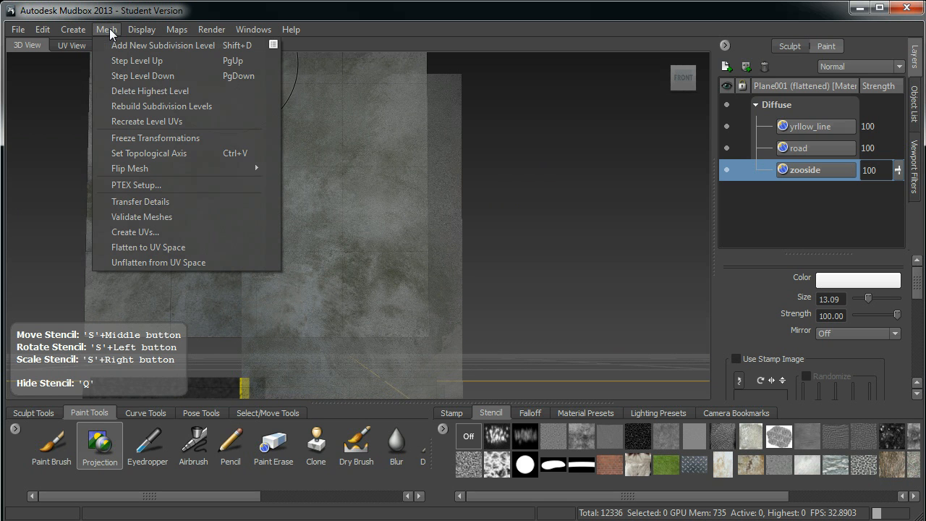
pyautogui.click(158, 263)
pyautogui.keyDown('alt'); pyautogui.moveTo(243, 228); pyautogui.dragTo(293, 304); pyautogui.keyUp('alt')
pyautogui.keyDown('alt'); pyautogui.moveTo(293, 304); pyautogui.dragTo(268, 240, button='right'); pyautogui.keyUp('alt')
pyautogui.keyDown('alt'); pyautogui.moveTo(267, 240); pyautogui.dragTo(296, 268); pyautogui.keyUp('alt')
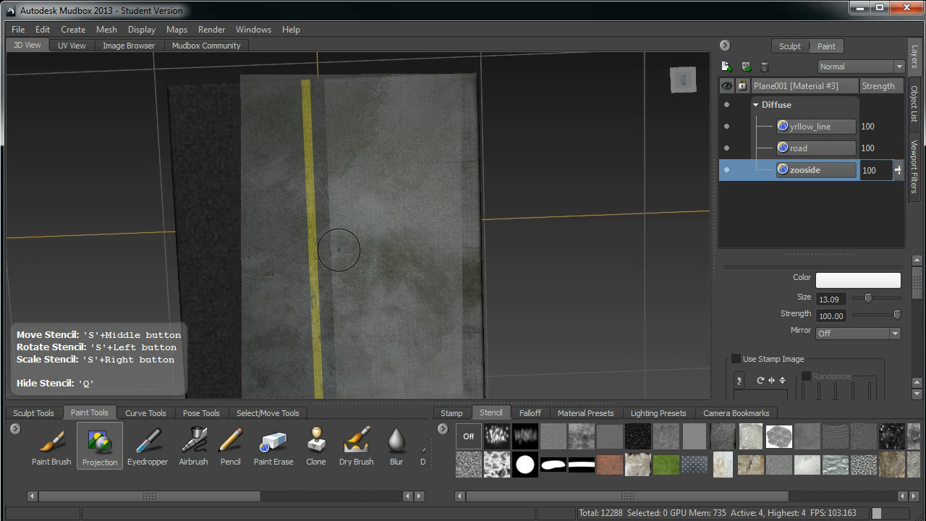
pyautogui.press('q')
pyautogui.moveTo(355, 253)
pyautogui.keyDown('alt'); pyautogui.mouseDown()
pyautogui.moveTo(320, 253)
pyautogui.moveTo(324, 289)
pyautogui.moveTo(361, 252)
pyautogui.mouseUp(); pyautogui.keyUp('alt')
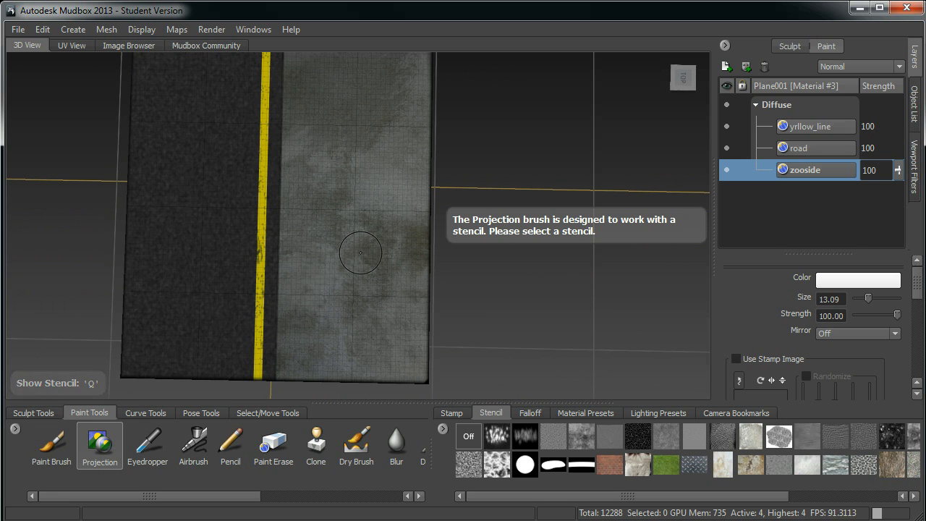
# Switch to the Paint Brush and load the bw_grimeScratched.png stencil over the concrete floor.
pyautogui.click(73, 452)
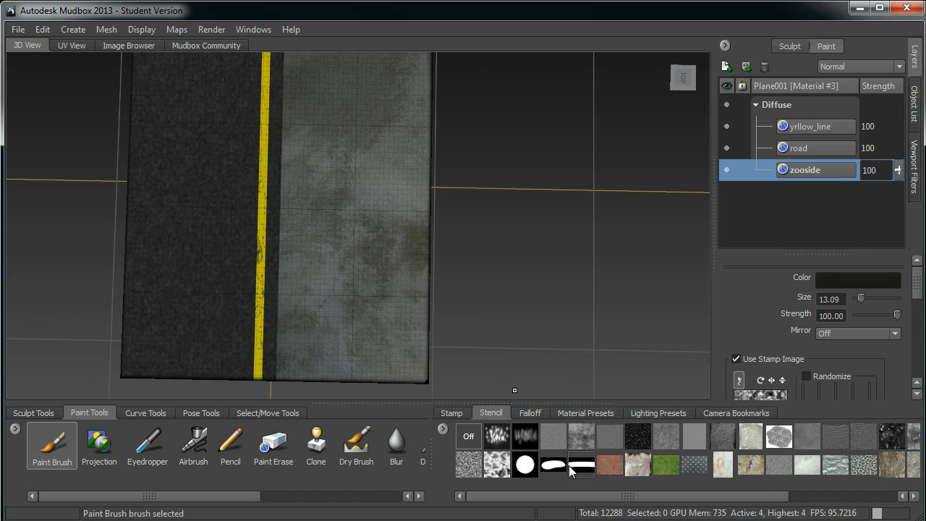
pyautogui.click(578, 440)
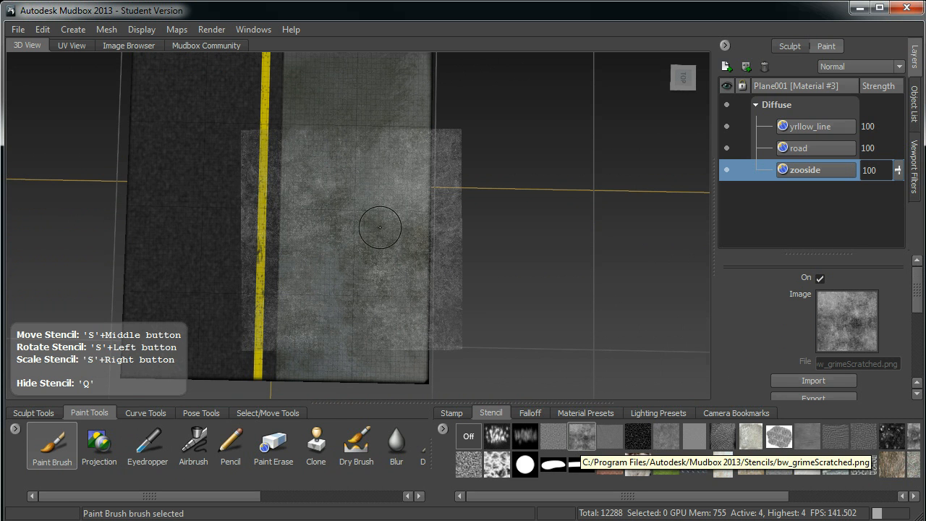
pyautogui.scroll(3, 383, 246)
pyautogui.keyDown('alt'); pyautogui.moveTo(393, 264); pyautogui.dragTo(403, 243); pyautogui.keyUp('alt')
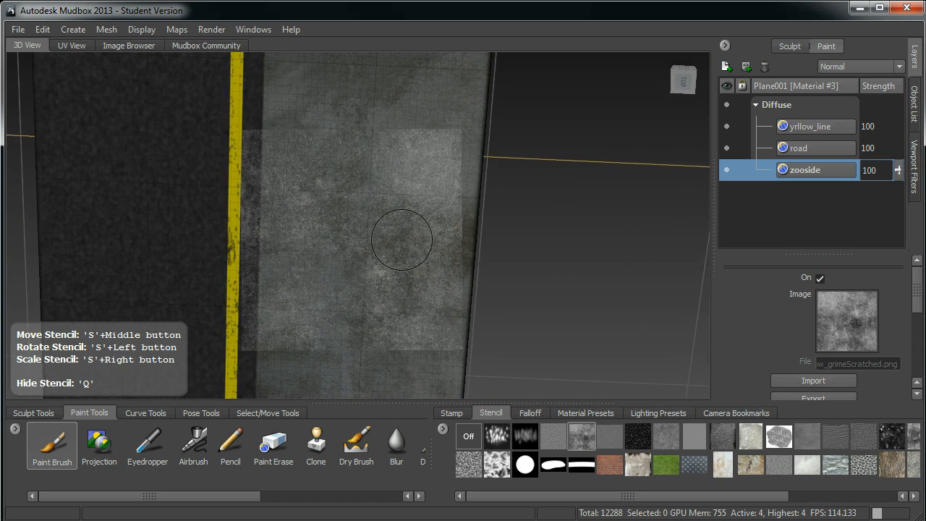
pyautogui.keyDown('alt'); pyautogui.moveTo(403, 244); pyautogui.dragTo(374, 243, button='middle'); pyautogui.keyUp('alt')
pyautogui.press('m')
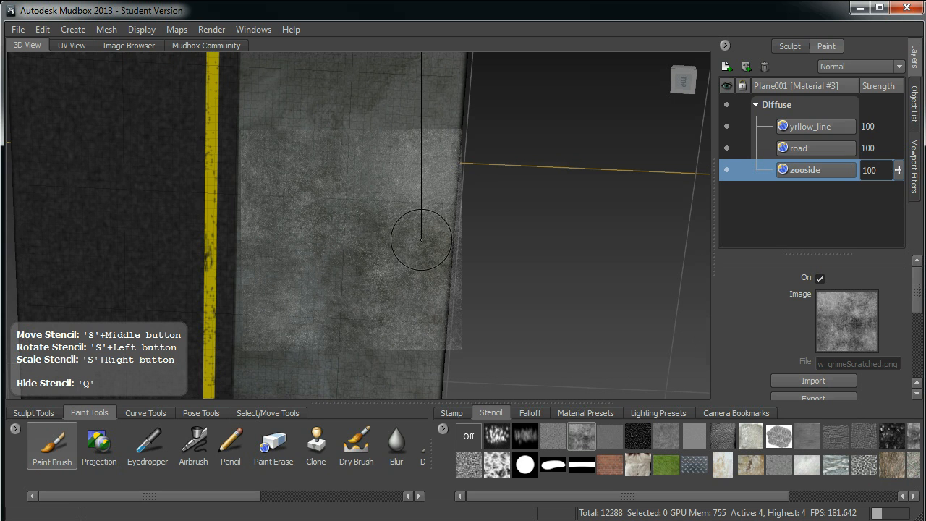
# Create a new 1024 diffuse paint layer named variation above the zooside layer.
pyautogui.click(725, 67)
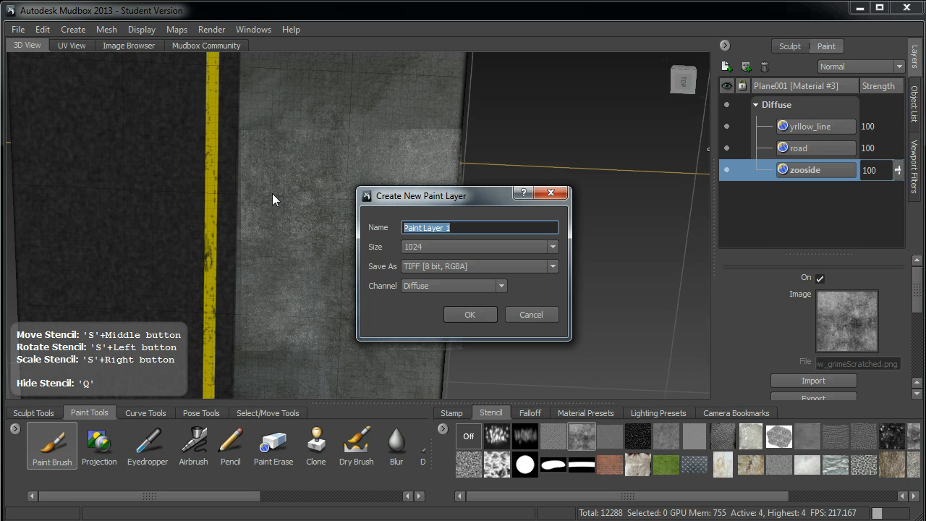
pyautogui.write('variation')
pyautogui.click(470, 314)
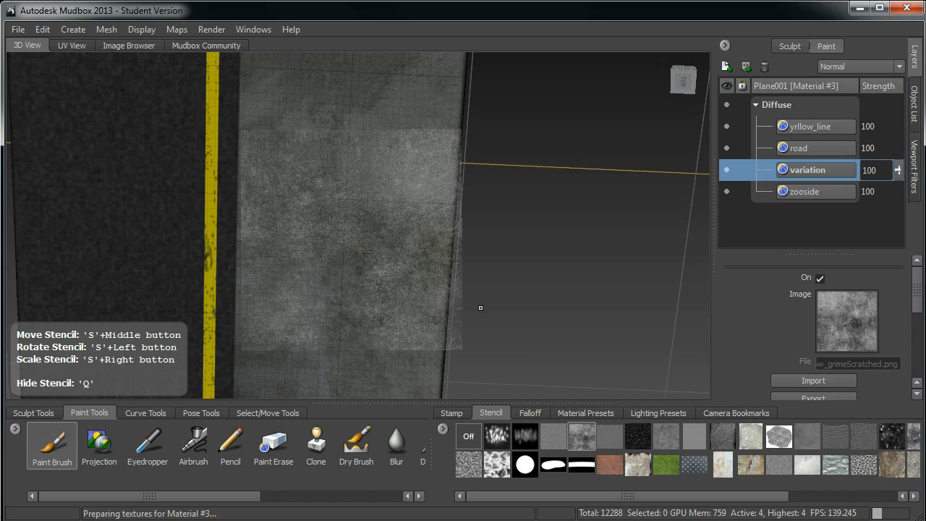
# Align to the top view, then enlarge the grime stencil and move it over one half of the concrete floor.
pyautogui.moveTo(470, 310)
pyautogui.keyDown('alt'); pyautogui.mouseDown()
pyautogui.moveTo(416, 282)
pyautogui.moveTo(406, 263)
pyautogui.mouseUp(); pyautogui.keyUp('alt')
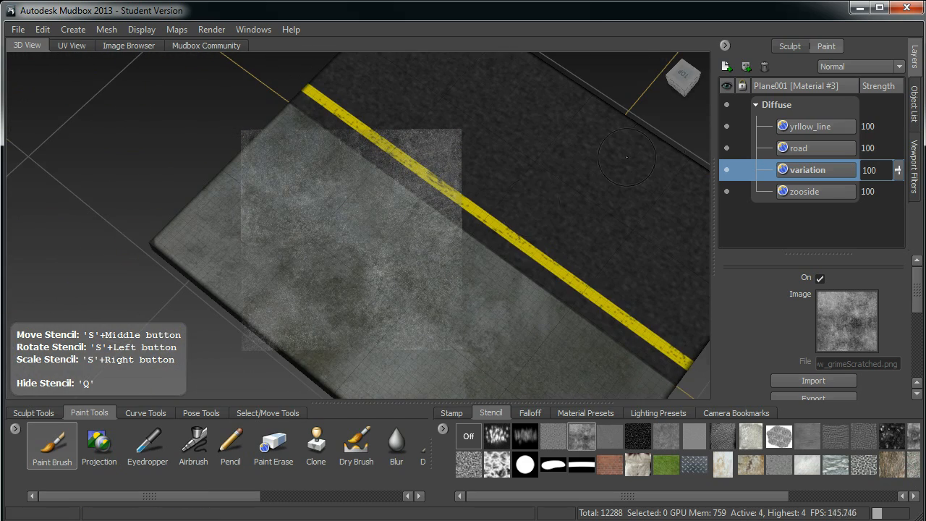
pyautogui.click(684, 78)
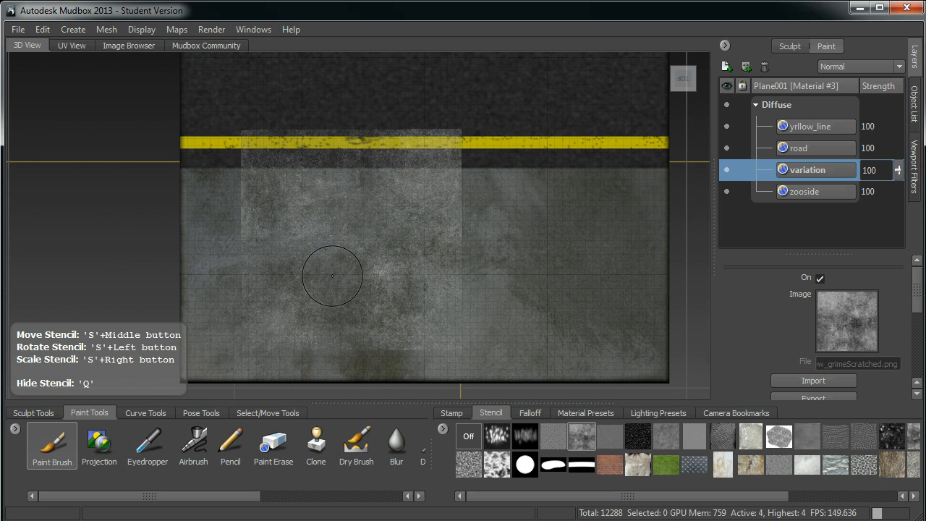
pyautogui.press('s')
pyautogui.moveTo(335, 274); pyautogui.dragTo(349, 273, button='right')
pyautogui.moveTo(349, 274); pyautogui.dragTo(316, 301, button='middle')
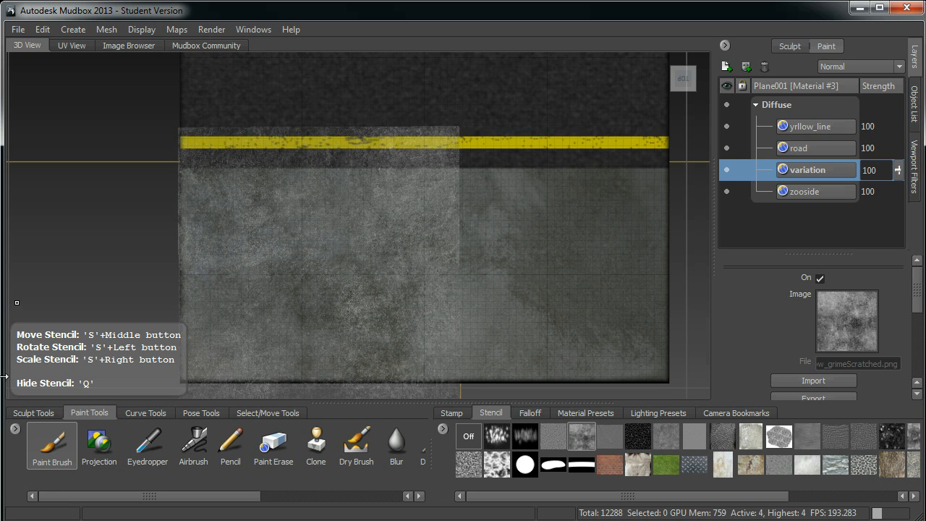
# Set the Paint Brush colour to a dark olive yellow.
pyautogui.click(52, 443)
pyautogui.click(839, 287)
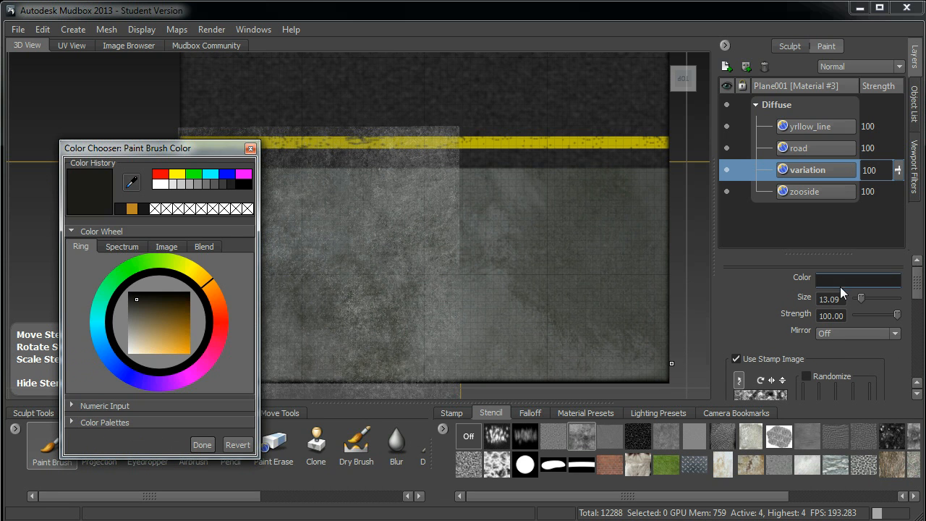
pyautogui.moveTo(127, 298)
pyautogui.mouseDown()
pyautogui.moveTo(136, 322)
pyautogui.moveTo(145, 316)
pyautogui.mouseUp()
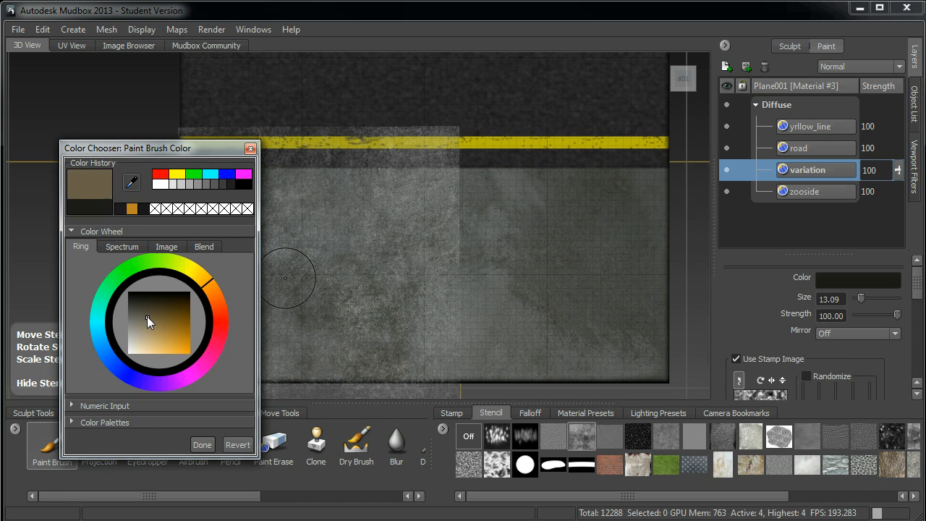
pyautogui.moveTo(207, 282); pyautogui.dragTo(202, 269)
pyautogui.moveTo(169, 329); pyautogui.dragTo(165, 322)
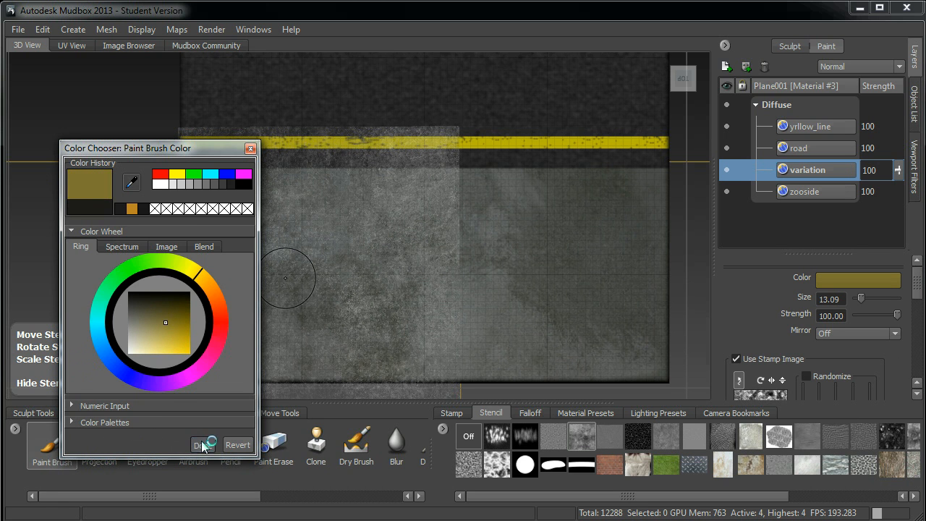
pyautogui.click(202, 445)
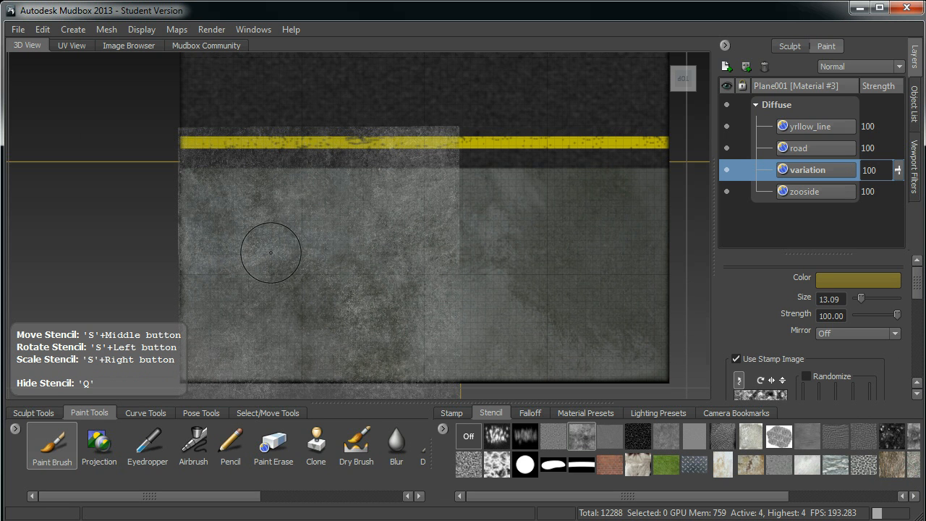
# Paint olive-yellow grime patches through the stencil across both halves of the concrete floor.
pyautogui.moveTo(258, 250)
pyautogui.mouseDown()
pyautogui.moveTo(252, 292)
pyautogui.moveTo(398, 285)
pyautogui.mouseUp()
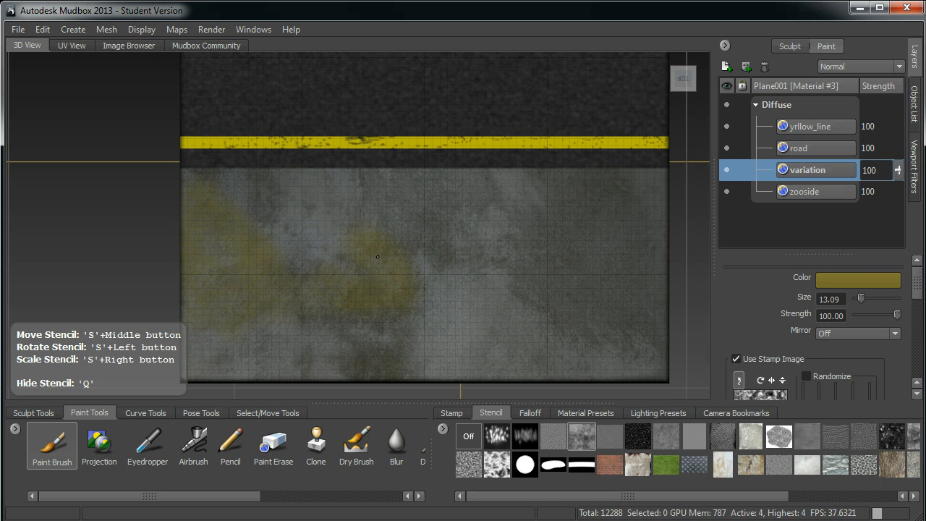
pyautogui.moveTo(311, 208)
pyautogui.mouseDown()
pyautogui.moveTo(374, 251)
pyautogui.moveTo(321, 342)
pyautogui.mouseUp()
pyautogui.moveTo(381, 339); pyautogui.dragTo(385, 343)
pyautogui.moveTo(355, 350)
pyautogui.mouseDown()
pyautogui.moveTo(282, 349)
pyautogui.moveTo(321, 331)
pyautogui.mouseUp()
pyautogui.keyDown('alt'); pyautogui.moveTo(436, 340); pyautogui.dragTo(346, 345, button='middle'); pyautogui.keyUp('alt')
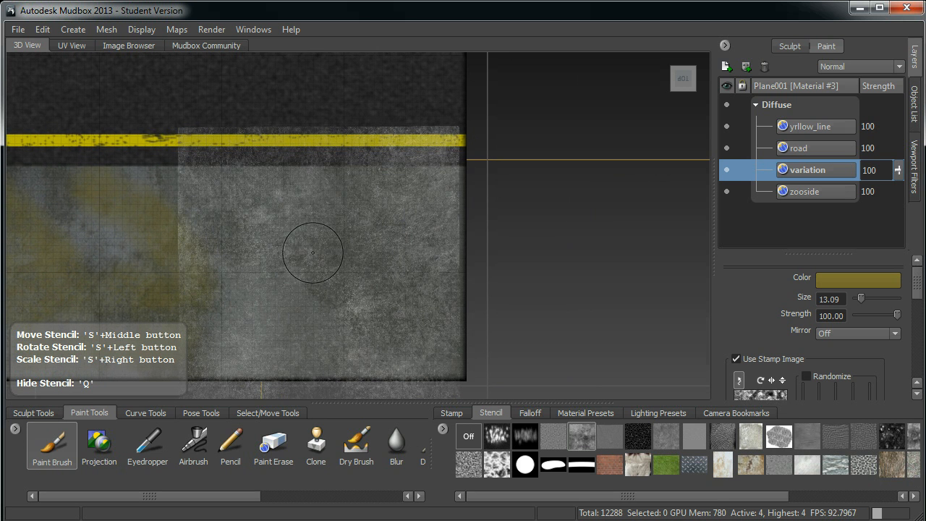
pyautogui.moveTo(307, 256); pyautogui.dragTo(274, 245)
pyautogui.moveTo(360, 205); pyautogui.dragTo(449, 213)
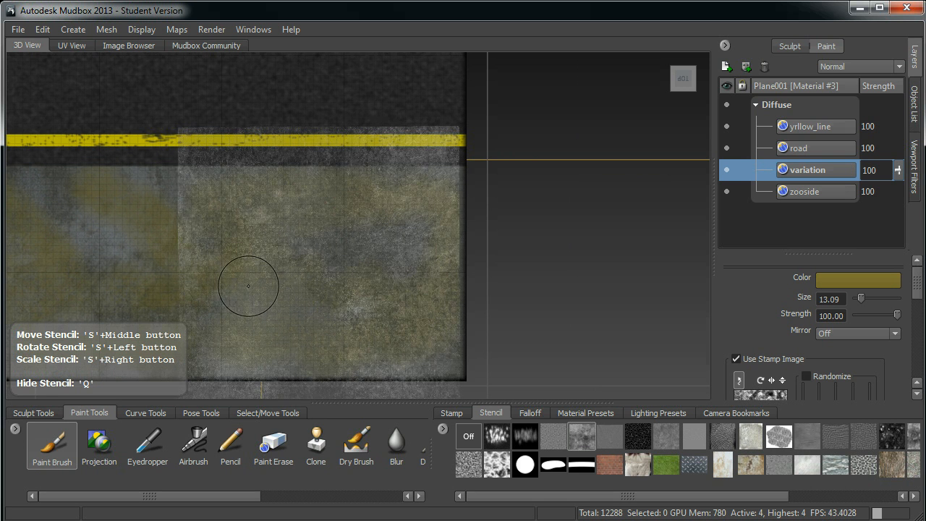
# Change the brush colour to a dark greyish olive and paint darker grime patches across the concrete floor.
pyautogui.click(870, 279)
pyautogui.click(142, 328)
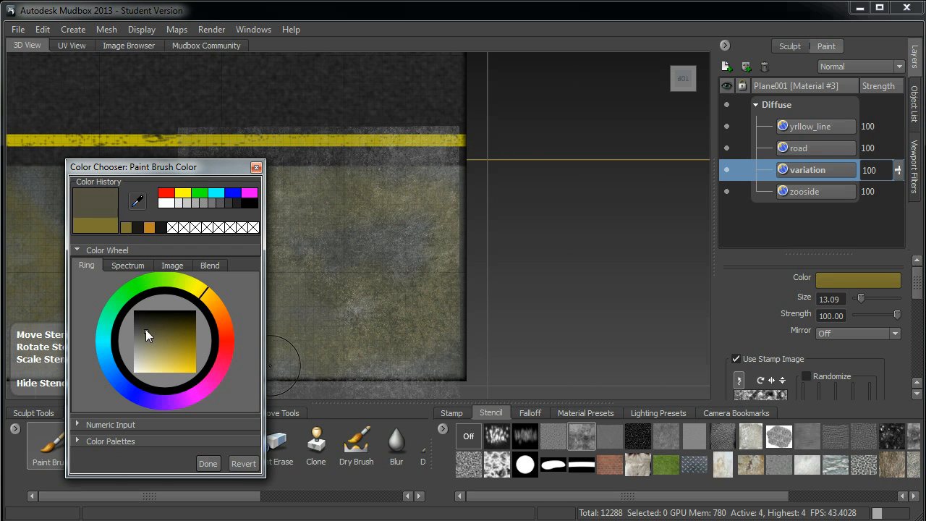
pyautogui.click(207, 467)
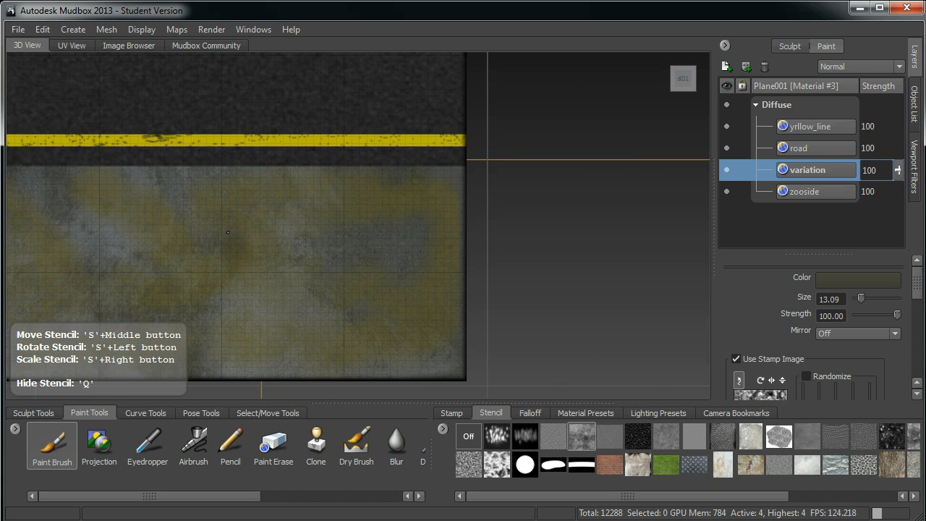
pyautogui.moveTo(323, 220)
pyautogui.mouseDown()
pyautogui.moveTo(442, 238)
pyautogui.moveTo(362, 300)
pyautogui.moveTo(264, 308)
pyautogui.moveTo(357, 332)
pyautogui.mouseUp()
pyautogui.moveTo(112, 292)
pyautogui.keyDown('alt'); pyautogui.mouseDown(button='middle')
pyautogui.moveTo(436, 302)
pyautogui.moveTo(376, 298)
pyautogui.mouseUp(button='middle'); pyautogui.keyUp('alt')
pyautogui.press('q')
pyautogui.moveTo(405, 283)
pyautogui.mouseDown()
pyautogui.moveTo(391, 239)
pyautogui.moveTo(304, 246)
pyautogui.moveTo(386, 321)
pyautogui.mouseUp()
pyautogui.press('q')
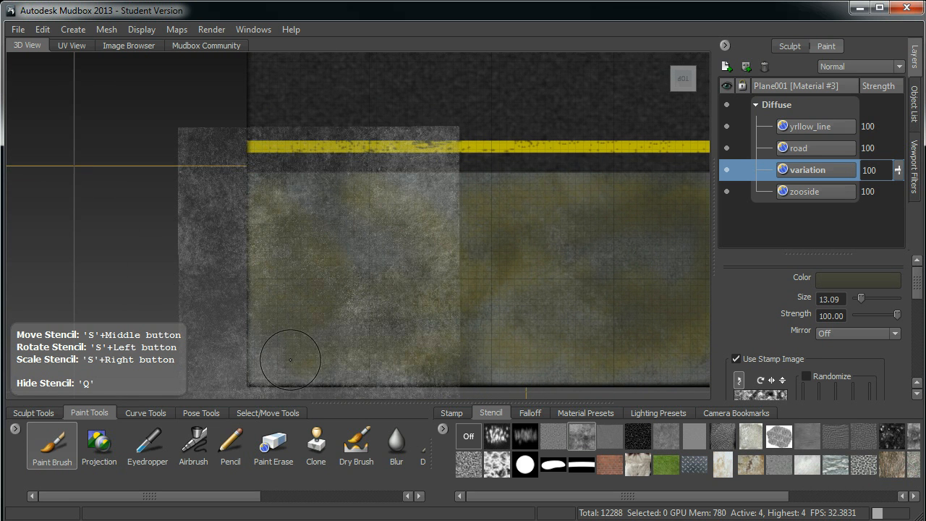
# Hide the stencil and set the variation layer's blend mode to Soft Light.
pyautogui.press('q')
pyautogui.keyDown('alt'); pyautogui.moveTo(341, 335); pyautogui.dragTo(258, 314, button='middle'); pyautogui.keyUp('alt')
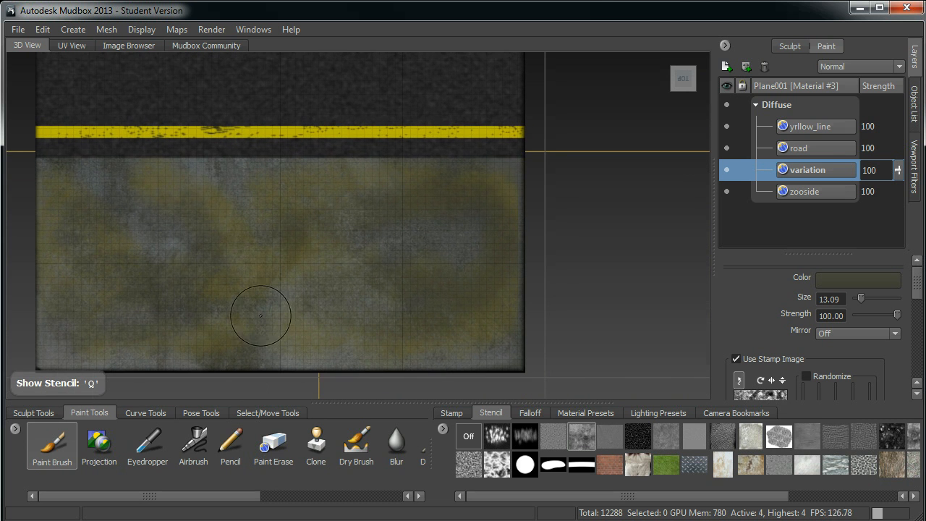
pyautogui.click(859, 66)
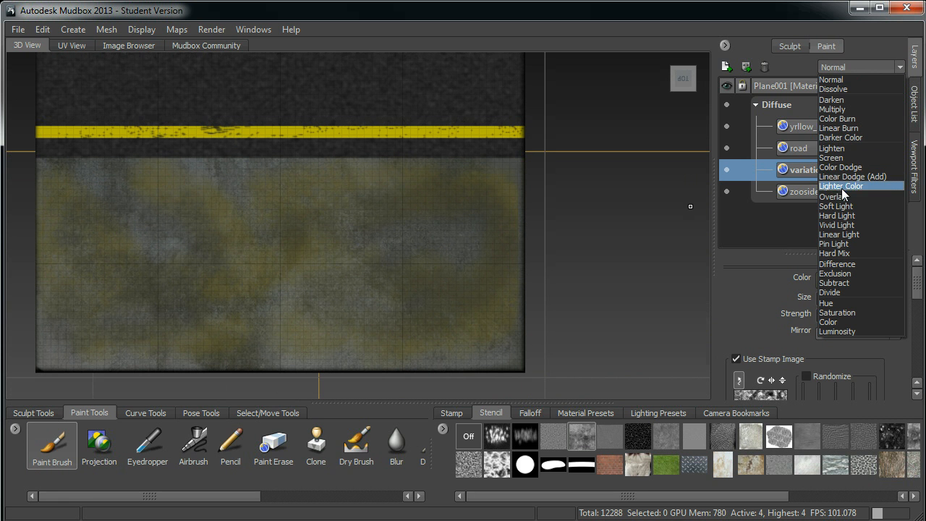
pyautogui.click(835, 206)
# Examine the blended grime on the concrete floor and its edges from several angles and distances.
pyautogui.keyDown('alt'); pyautogui.moveTo(627, 224); pyautogui.dragTo(566, 201); pyautogui.keyUp('alt')
pyautogui.keyDown('alt'); pyautogui.moveTo(511, 225); pyautogui.dragTo(507, 242); pyautogui.keyUp('alt')
pyautogui.keyDown('alt'); pyautogui.moveTo(507, 242); pyautogui.dragTo(495, 202, button='middle'); pyautogui.keyUp('alt')
pyautogui.keyDown('alt'); pyautogui.moveTo(495, 203); pyautogui.dragTo(591, 241); pyautogui.keyUp('alt')
pyautogui.keyDown('alt'); pyautogui.moveTo(473, 251); pyautogui.dragTo(475, 156, button='middle'); pyautogui.keyUp('alt')
pyautogui.keyDown('alt'); pyautogui.moveTo(475, 155); pyautogui.dragTo(455, 200); pyautogui.keyUp('alt')
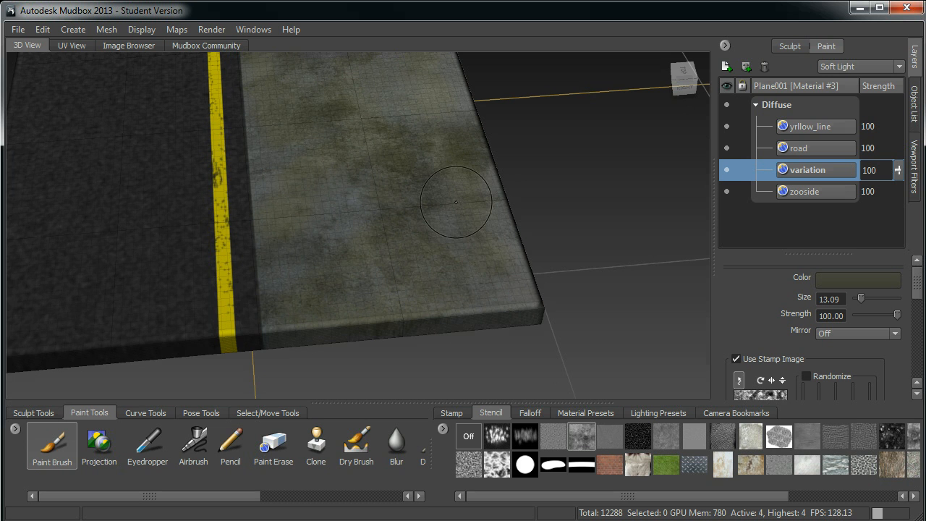
pyautogui.keyDown('alt'); pyautogui.moveTo(439, 246); pyautogui.dragTo(438, 311, button='middle'); pyautogui.keyUp('alt')
pyautogui.keyDown('alt'); pyautogui.moveTo(422, 257); pyautogui.dragTo(336, 296, button='right'); pyautogui.keyUp('alt')
pyautogui.keyDown('alt'); pyautogui.moveTo(336, 295); pyautogui.dragTo(382, 243); pyautogui.keyUp('alt')
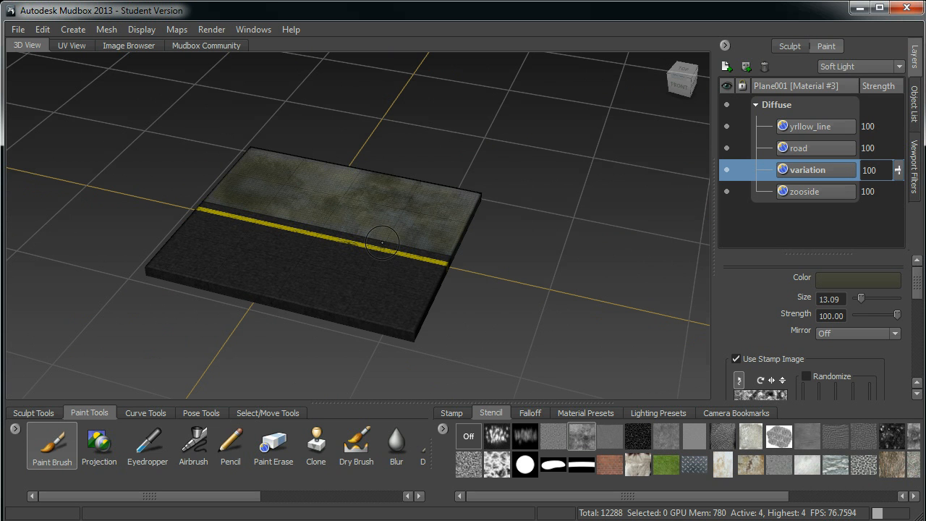
pyautogui.keyDown('alt'); pyautogui.moveTo(360, 222); pyautogui.dragTo(281, 255); pyautogui.keyUp('alt')
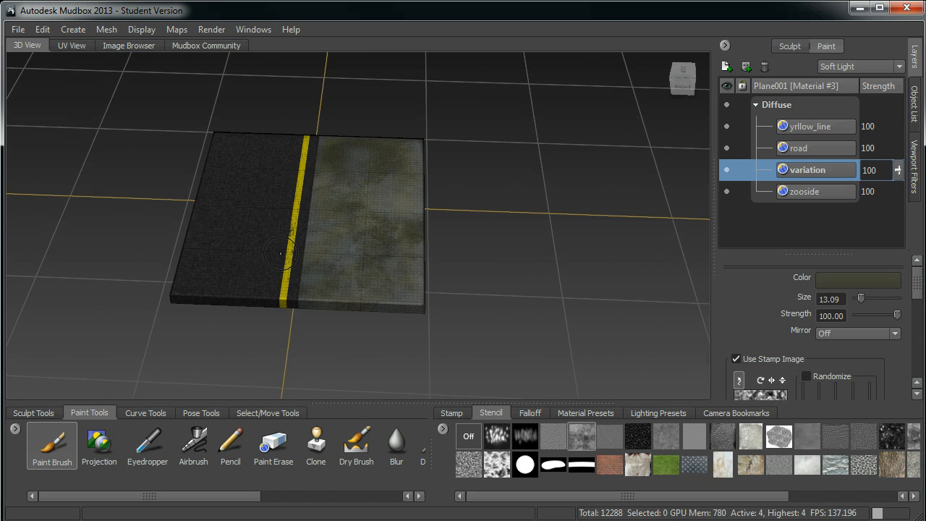